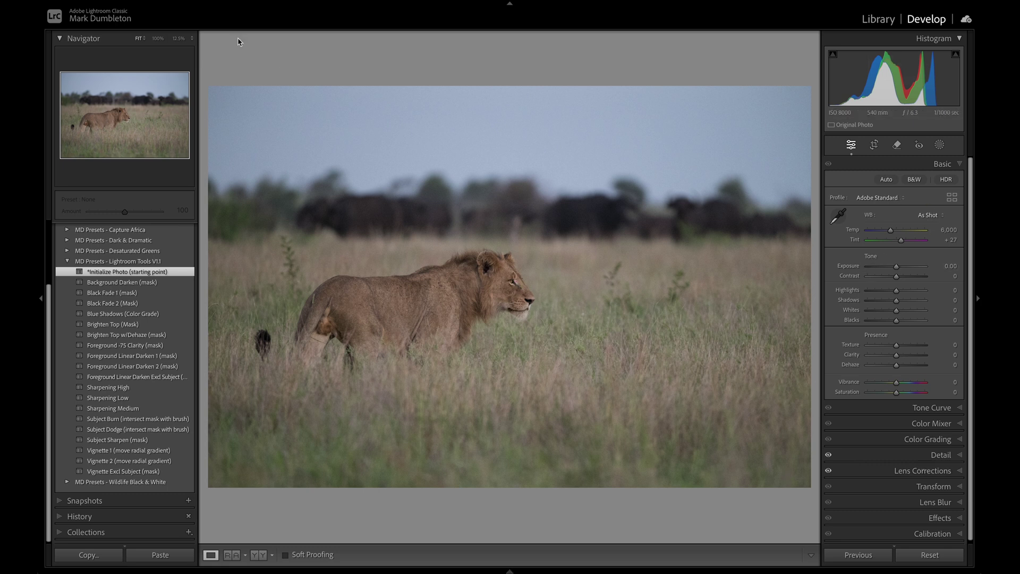
- Send the lion photo to DxO PureRAW 4 for instant processing and apply DeepPRIME XD2 corrections with luminance 40, force details 0 and standard lens softness
left_click(141, 1)
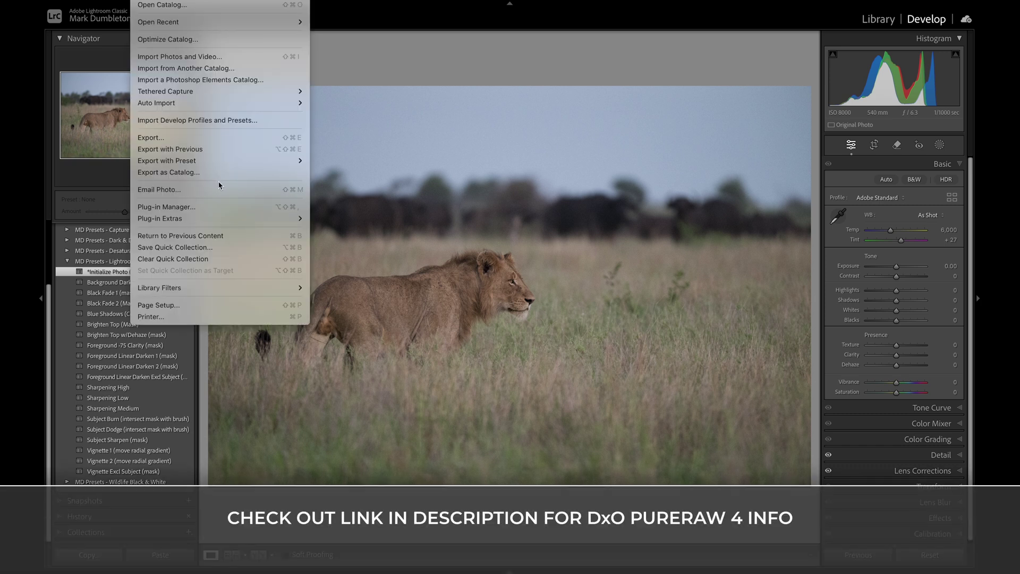
mouse_move(231, 221)
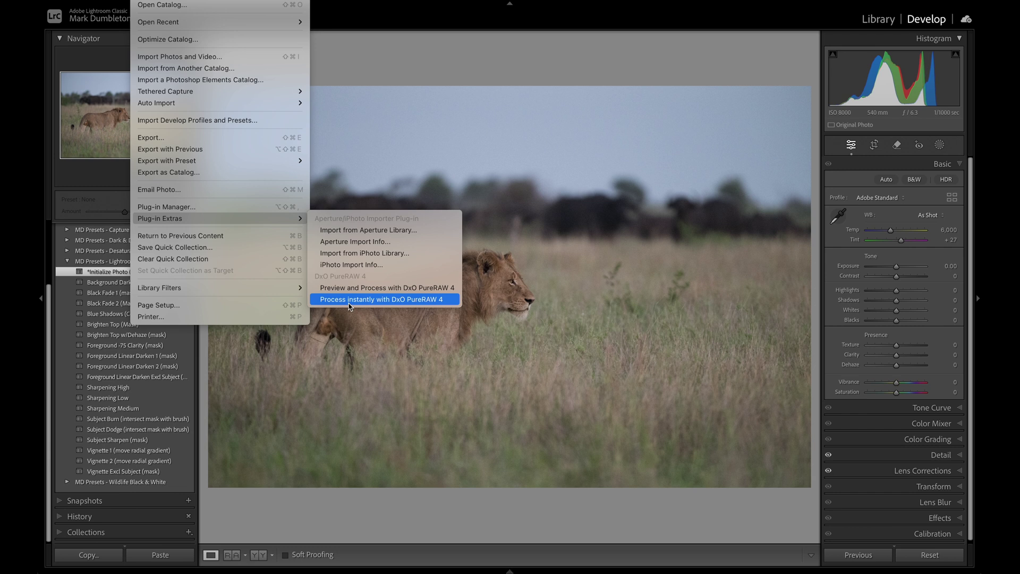
left_click(380, 301)
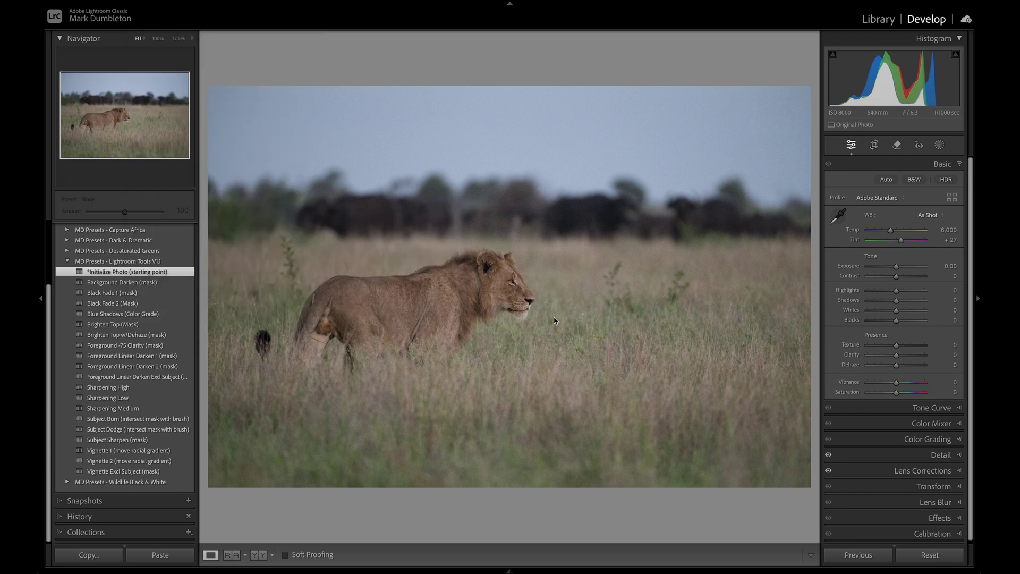
left_click(633, 138)
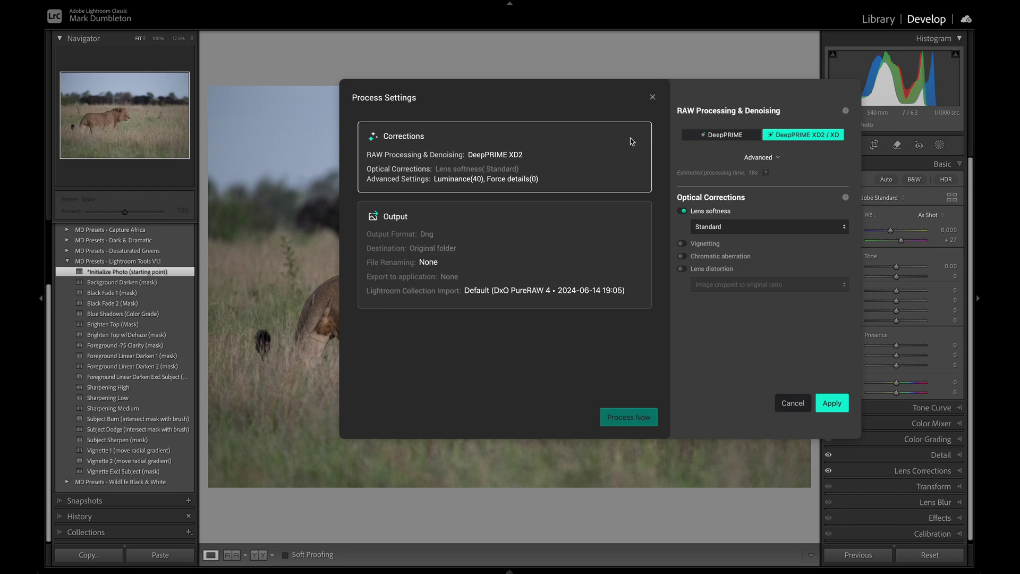
left_click(780, 158)
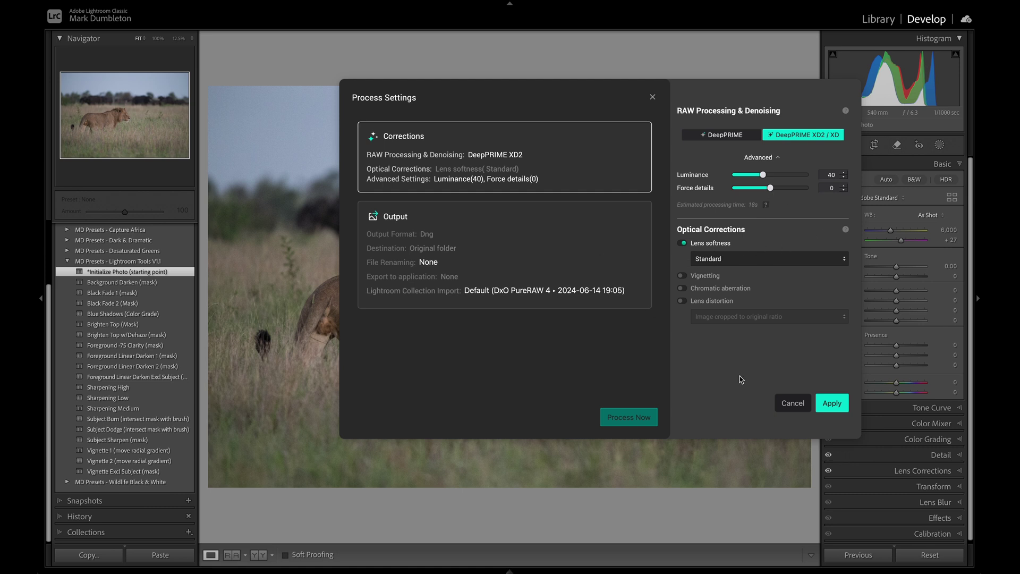
left_click(832, 403)
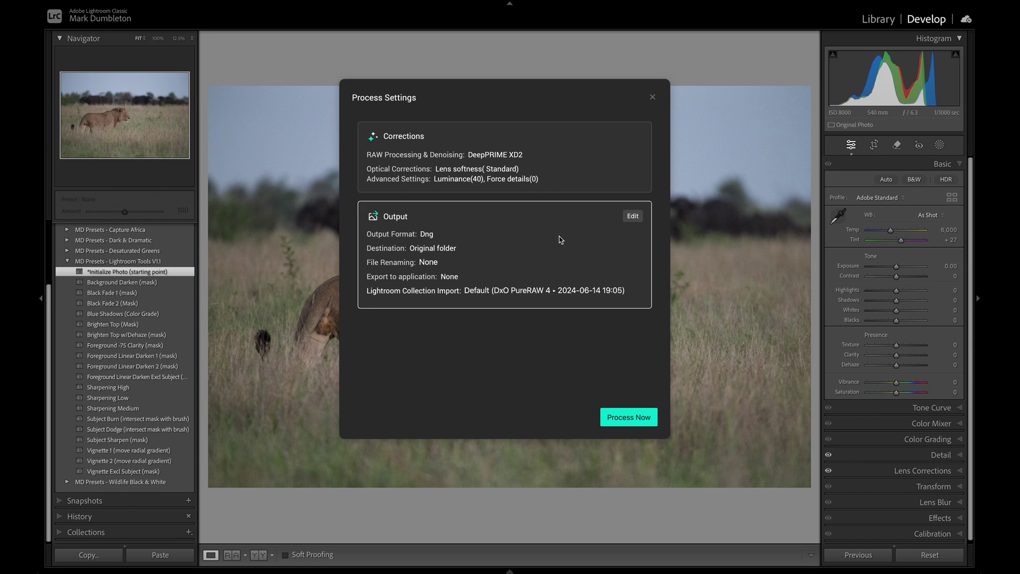
- Accept the DNG output settings with the original folder as destination and start processing the photo
left_click(633, 216)
left_click(830, 403)
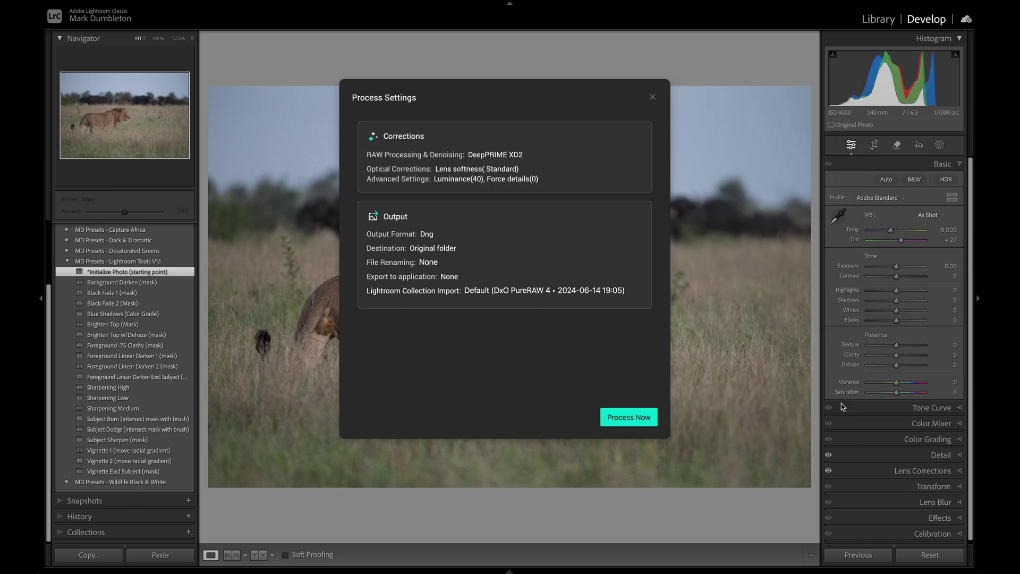
left_click(638, 416)
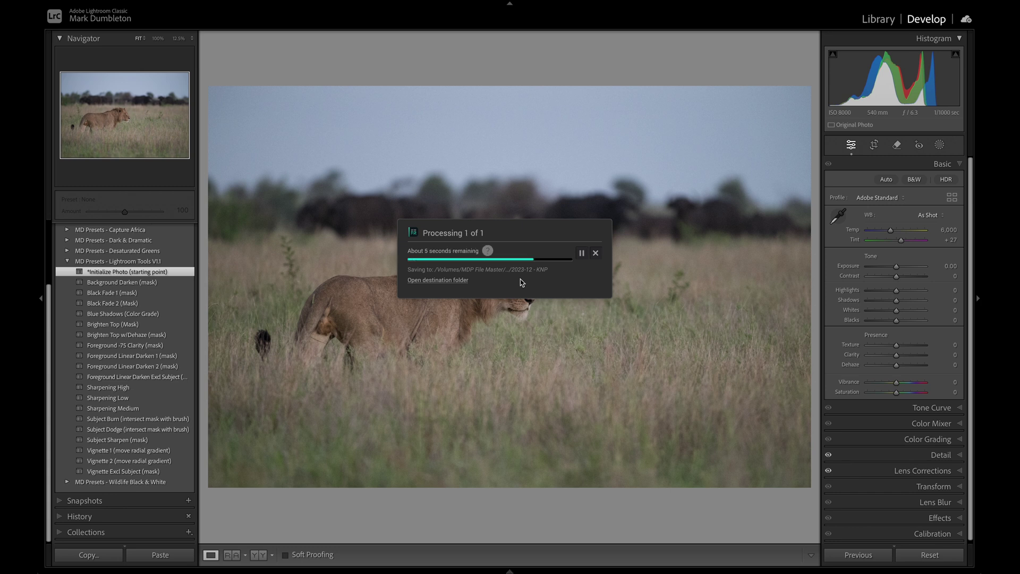
- Set the photo's overall exposure to -0.40, whites to +39 and blacks to +53
left_click_drag(897, 267, 895, 278)
mouse_move(896, 320)
left_mouse_down()
mouse_move(915, 321)
mouse_move(908, 312)
left_mouse_up()
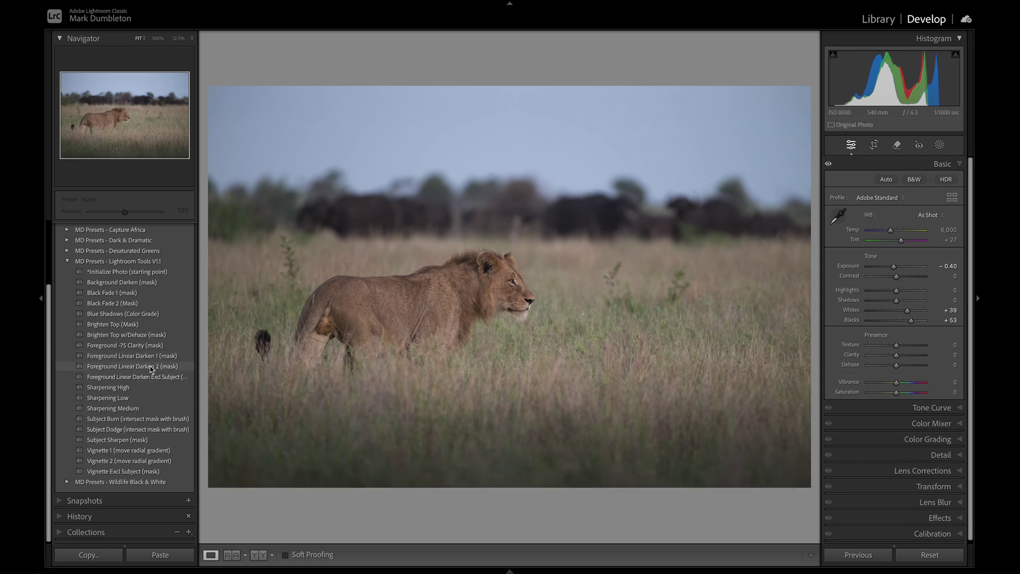
- Apply the Foreground Linear Darken 1 preset and adjust its linear gradient's position and tilt over the foreground grass
left_click(143, 358)
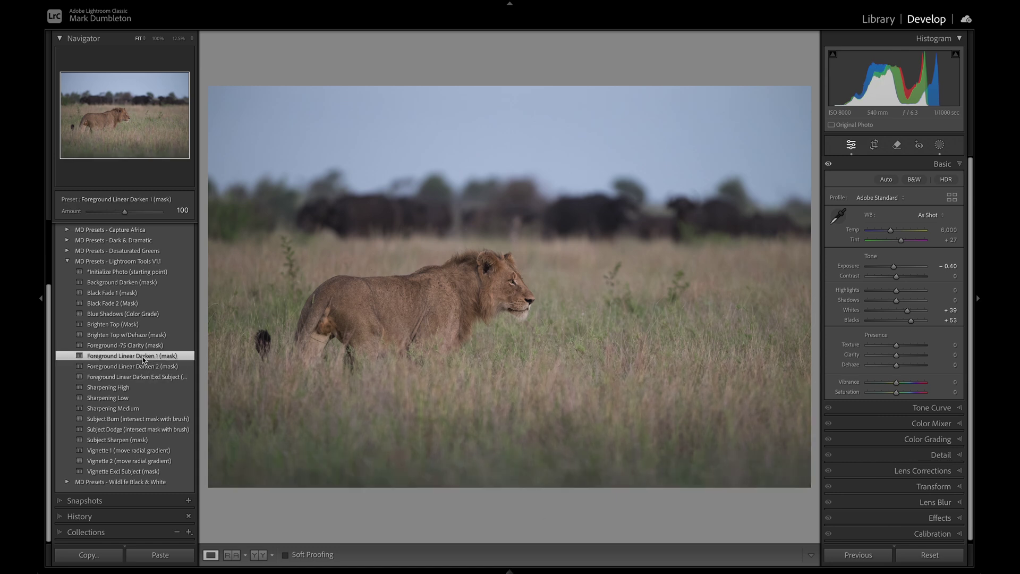
left_click(940, 145)
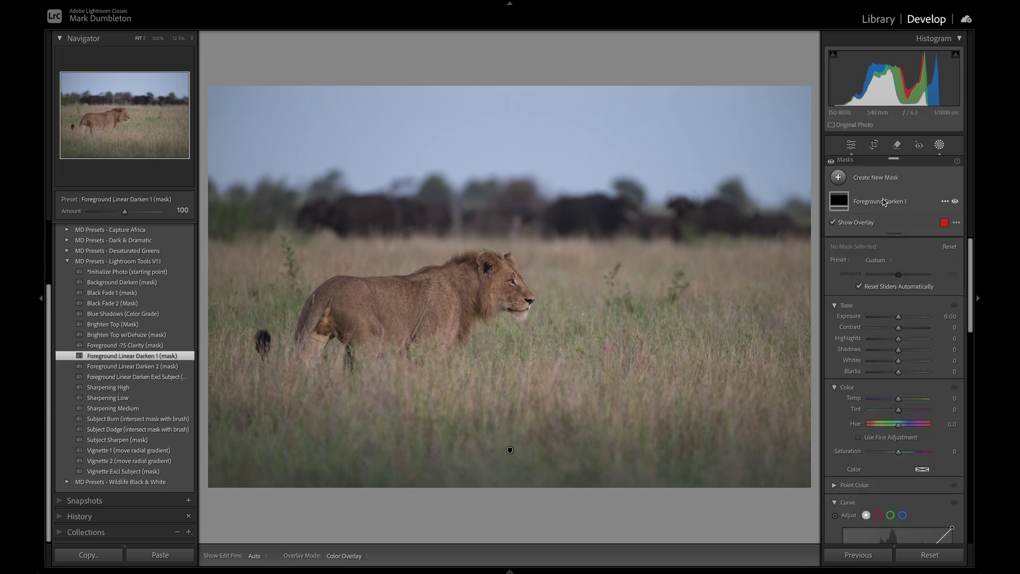
left_click(510, 450)
left_click_drag(509, 451, 510, 435)
left_click_drag(523, 385, 524, 343)
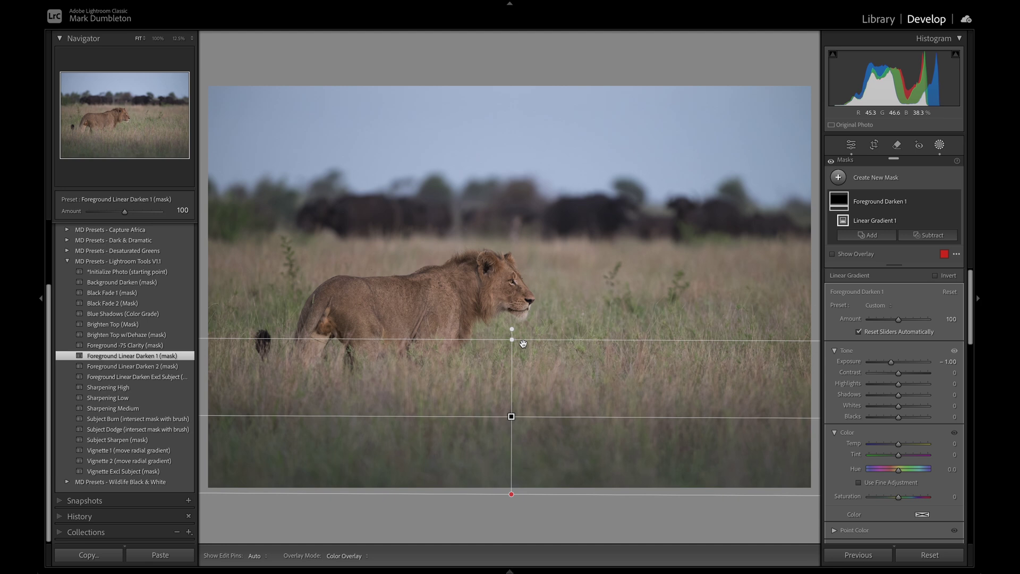
left_click_drag(511, 435, 510, 450)
left_click_drag(745, 454, 746, 460)
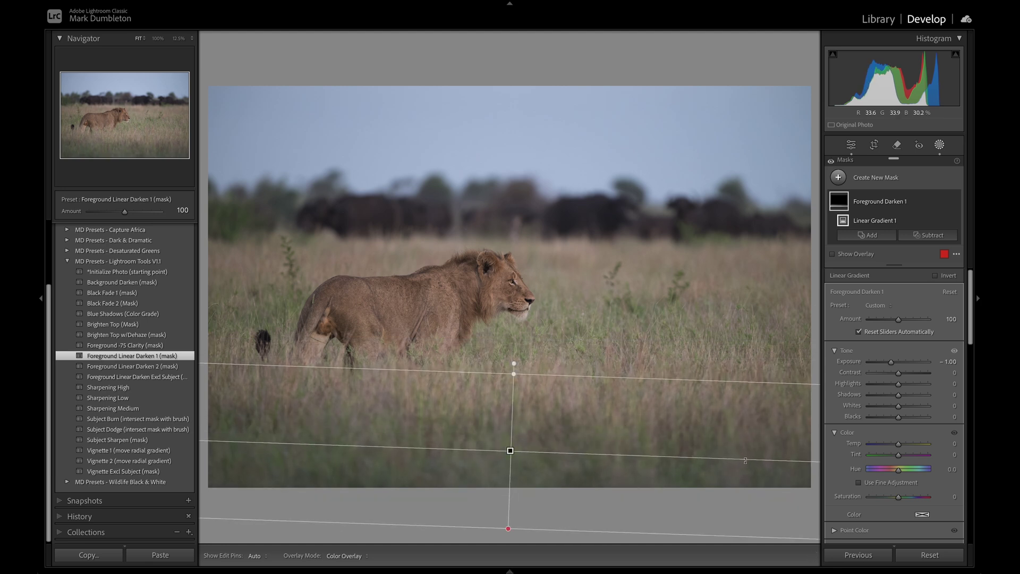
- Add a linear gradient mask running down over the sky and set its exposure to -0.66
key("m")
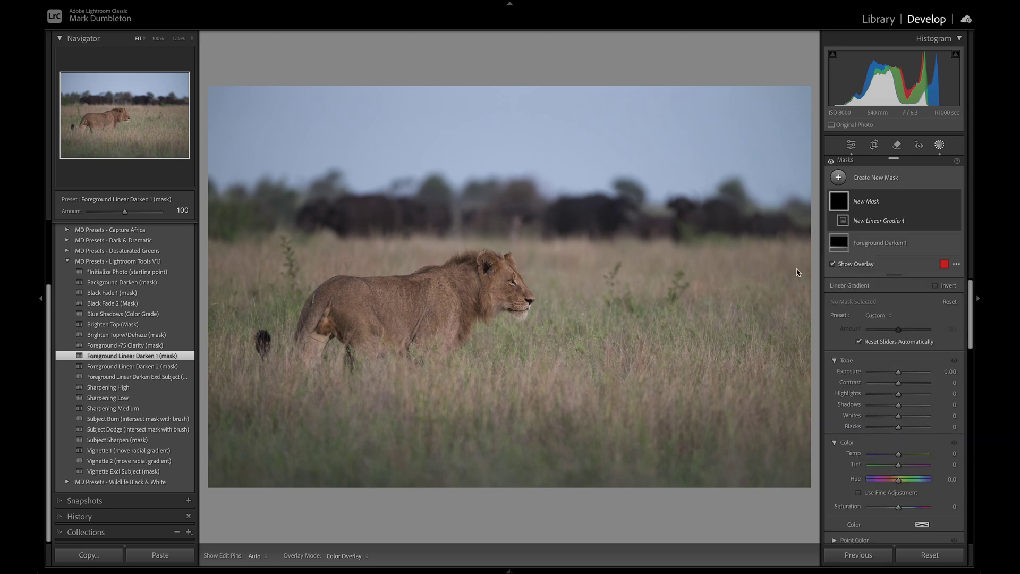
left_click_drag(301, 47, 306, 213)
left_click_drag(898, 386, 895, 391)
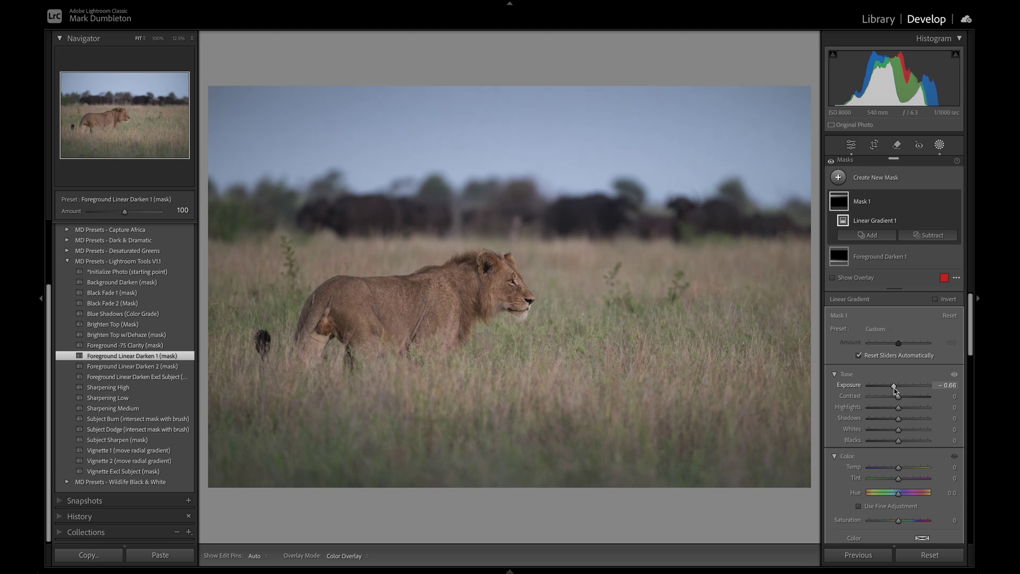
- Add a wide radial gradient mask centred beyond the photo's right edge, reaching across the grass to the lion
left_click(839, 177)
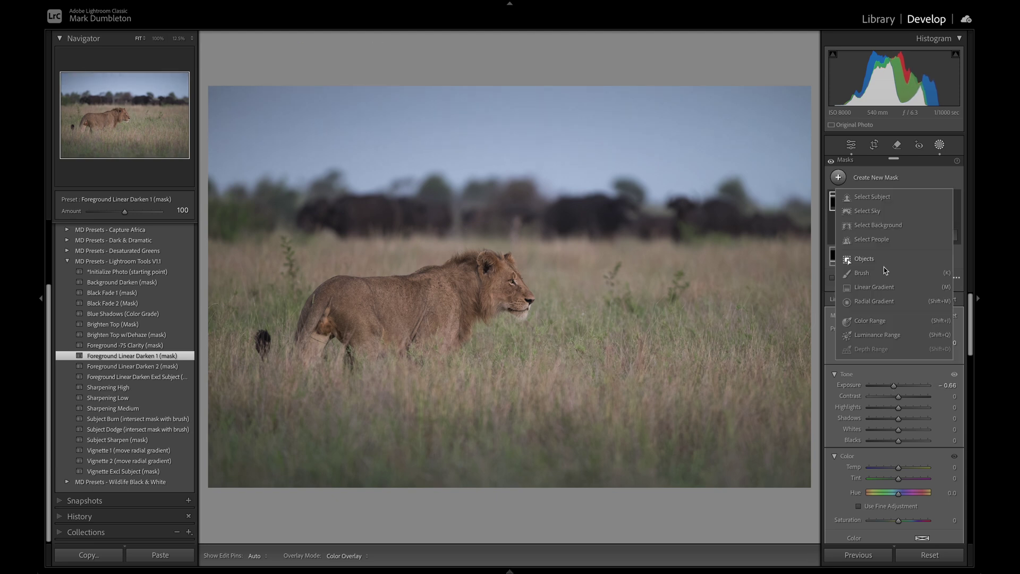
left_click(877, 302)
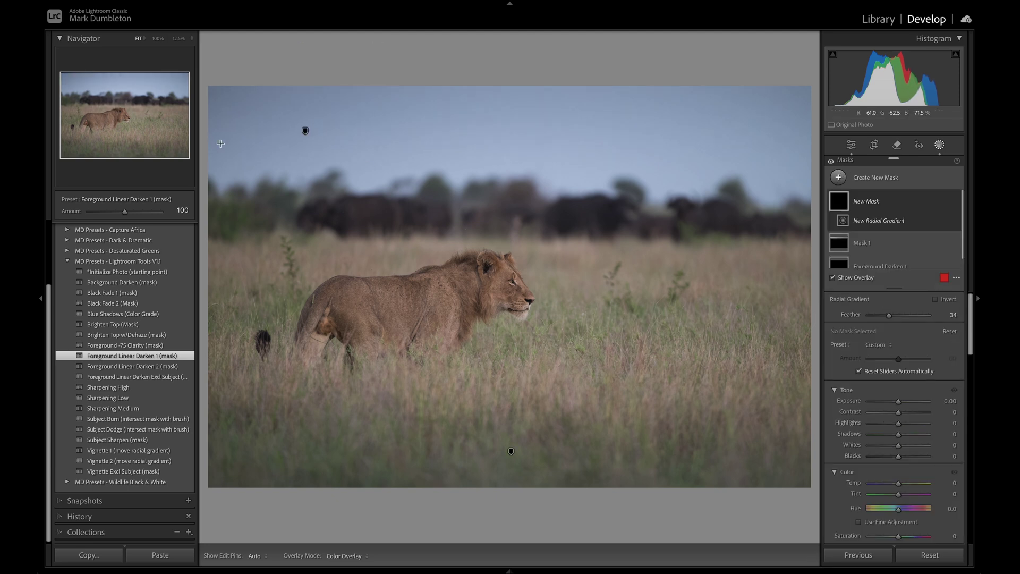
left_click(181, 40)
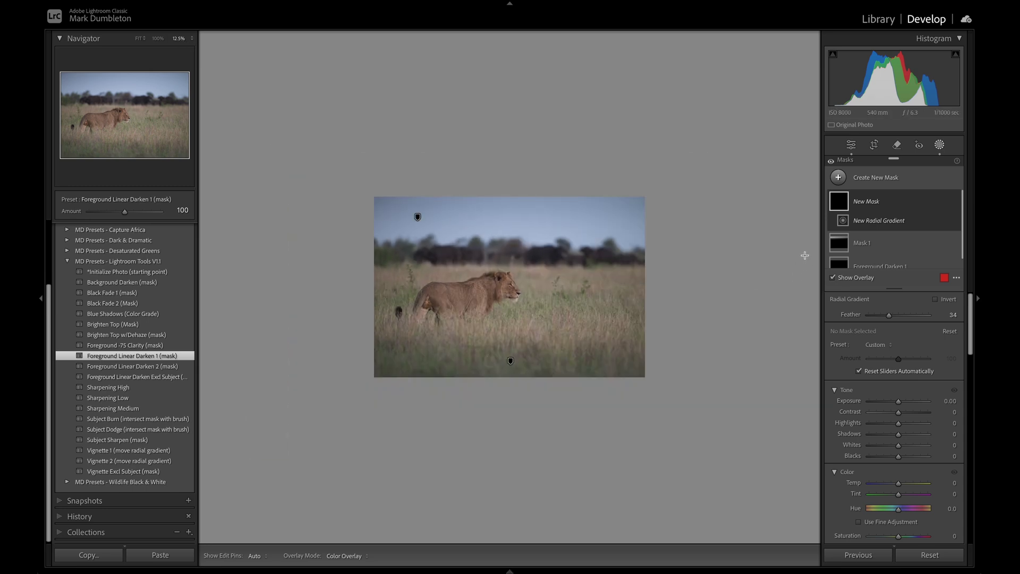
left_click_drag(804, 255, 573, 238)
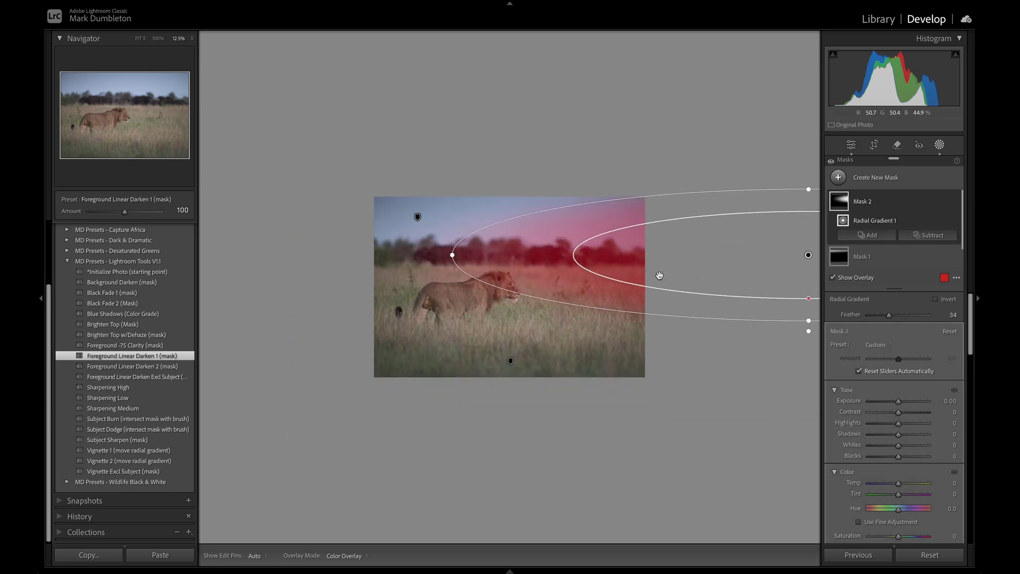
left_click_drag(725, 286, 711, 292)
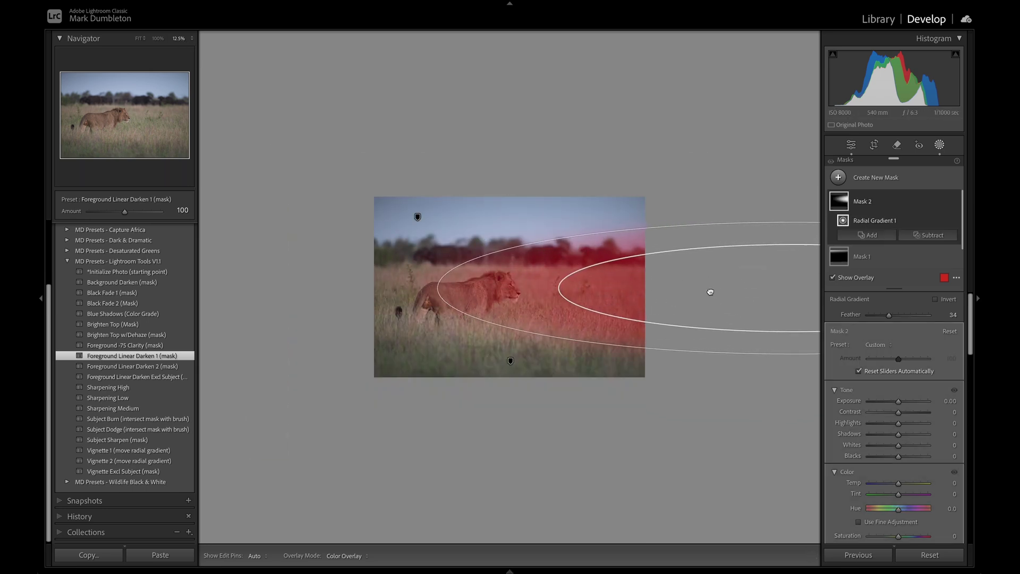
- Brighten and warm the radial gradient with exposure 0.27 and temp 8, shifting it slightly lower toward the lion
key("o")
left_click_drag(898, 403, 901, 405)
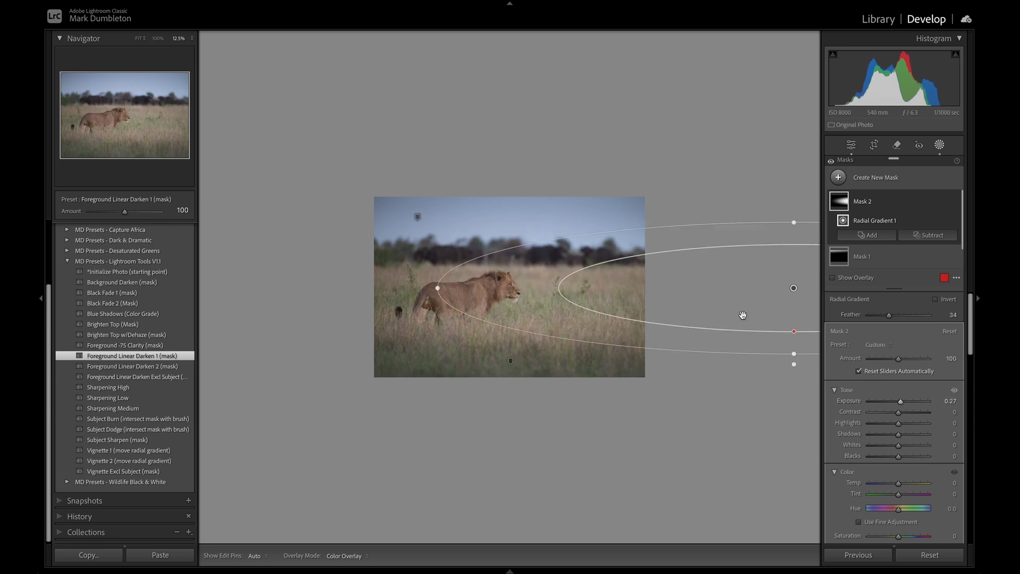
left_click_drag(737, 310, 720, 318)
left_click_drag(901, 486, 905, 486)
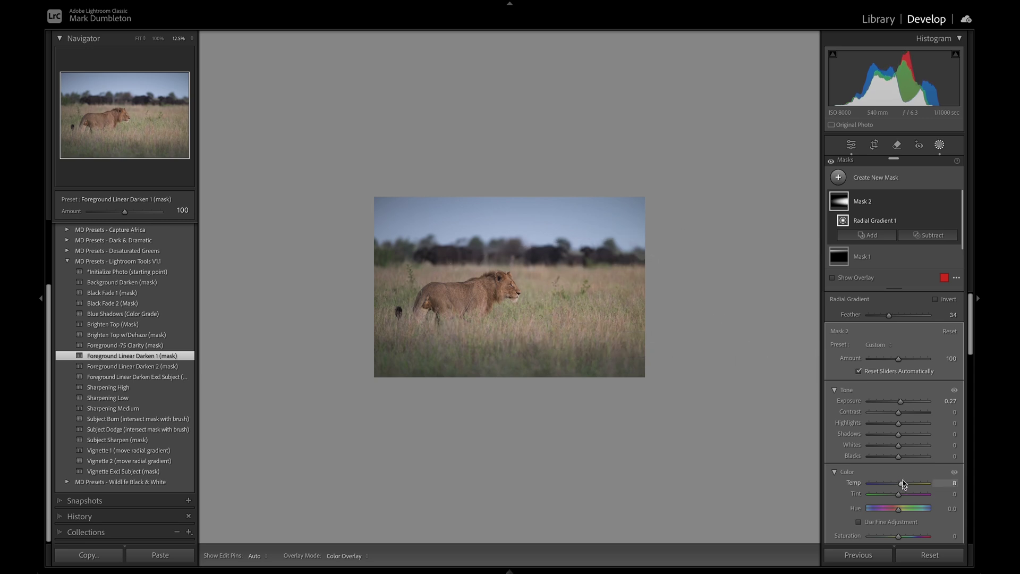
left_click(138, 39)
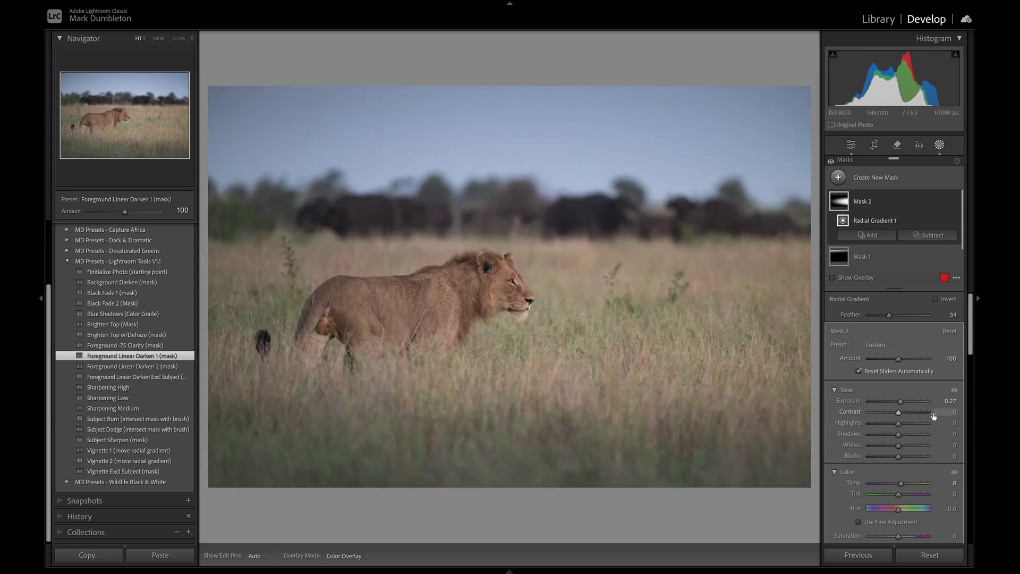
- Refine the overall adjustments with exposure -0.45, whites +48 and clarity +10
left_click(940, 144)
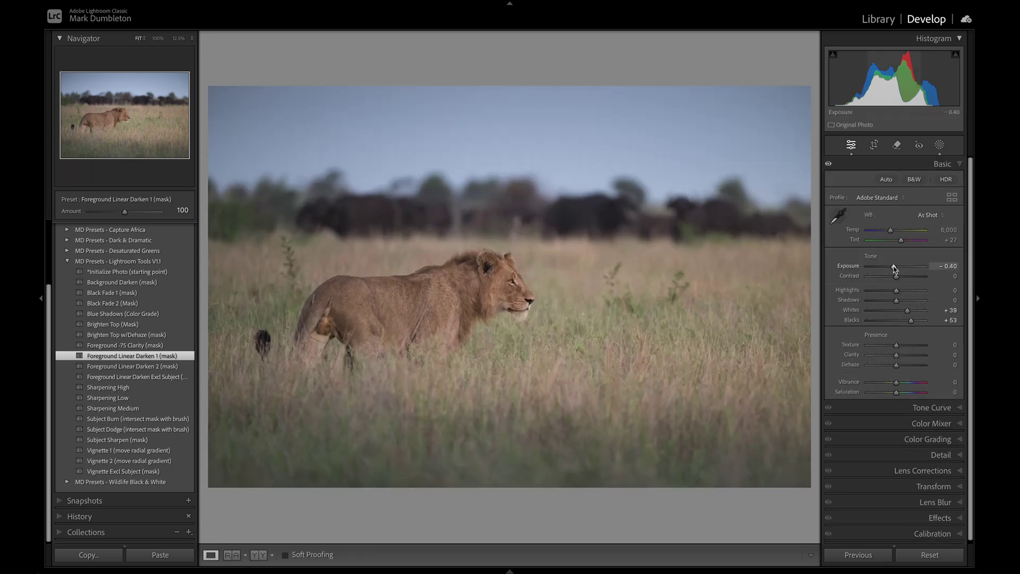
left_click_drag(894, 269, 895, 269)
left_click_drag(907, 312, 909, 312)
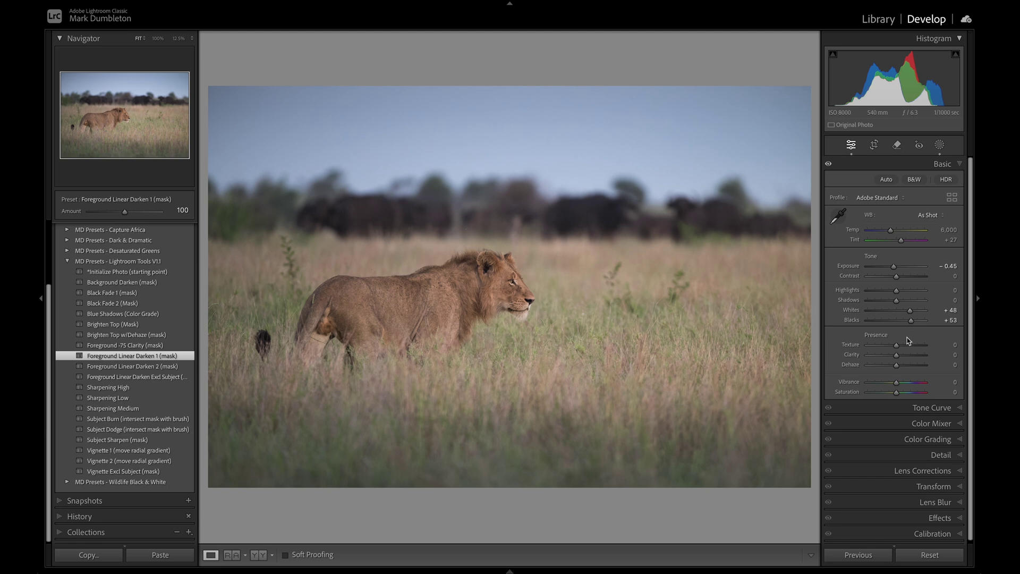
left_click_drag(899, 360, 902, 359)
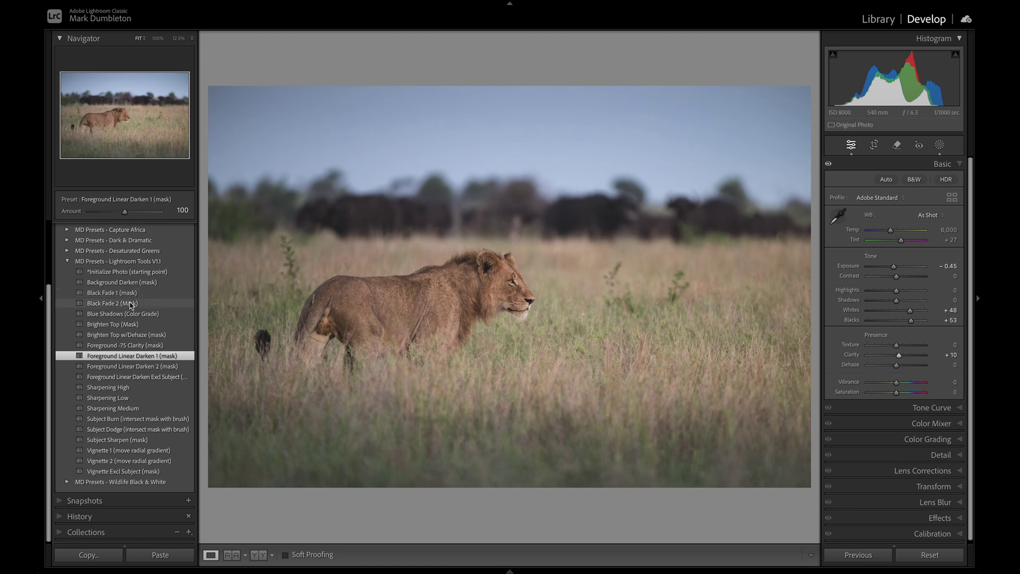
- Apply the Black Fade 1 mask preset and set the photo's vibrance to +23
left_click(113, 294)
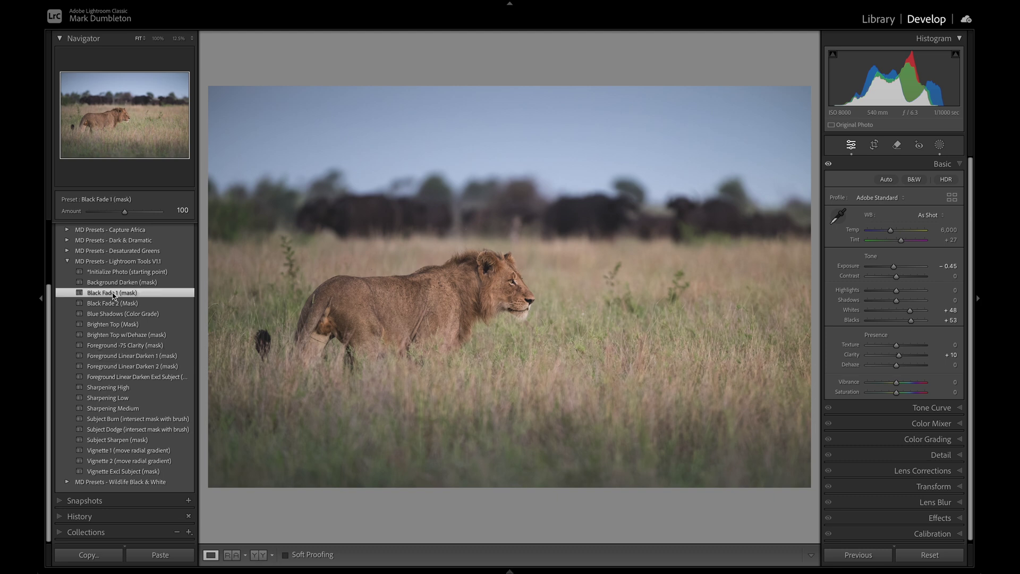
left_click(940, 145)
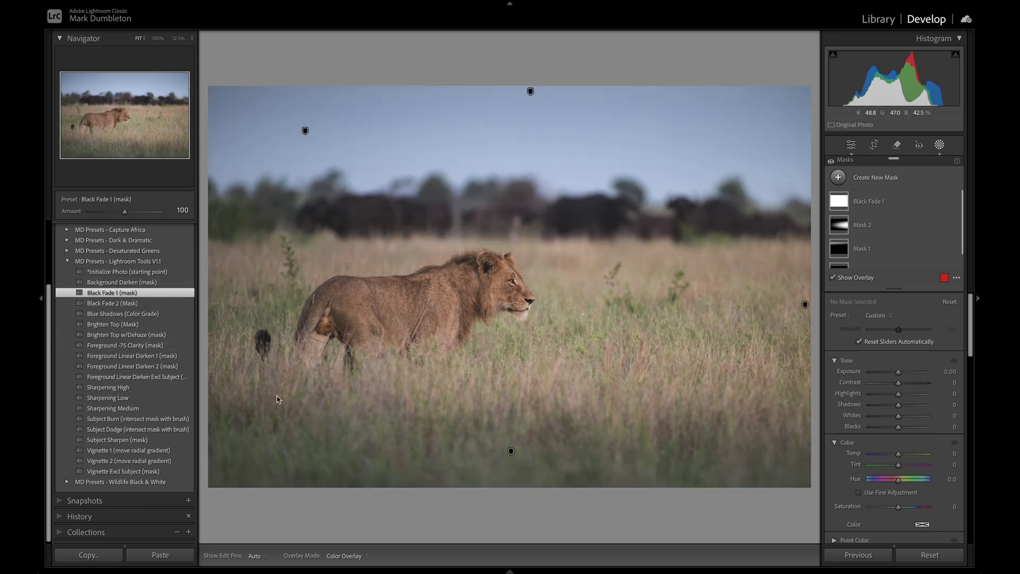
left_click(940, 145)
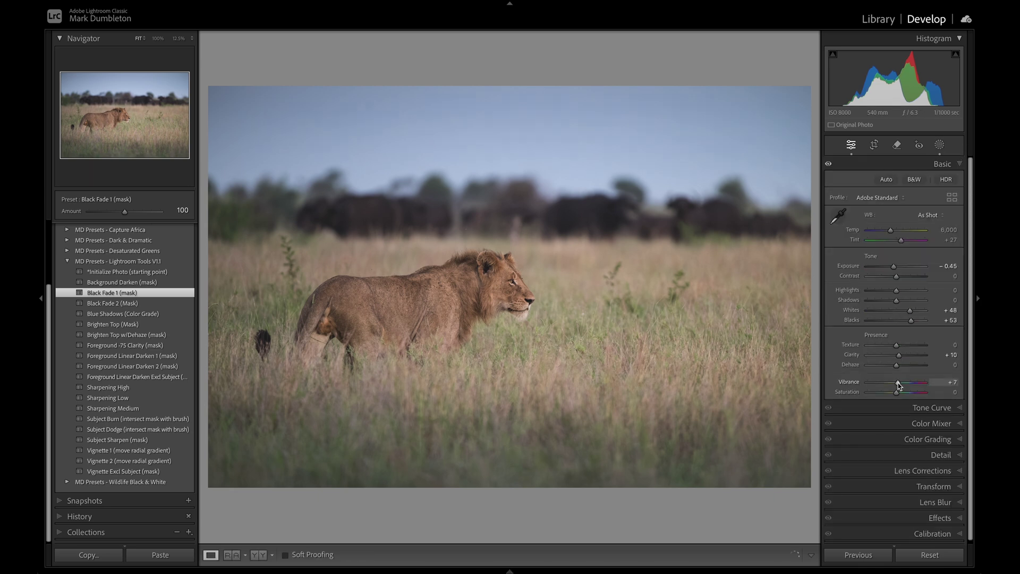
left_click_drag(899, 387, 901, 387)
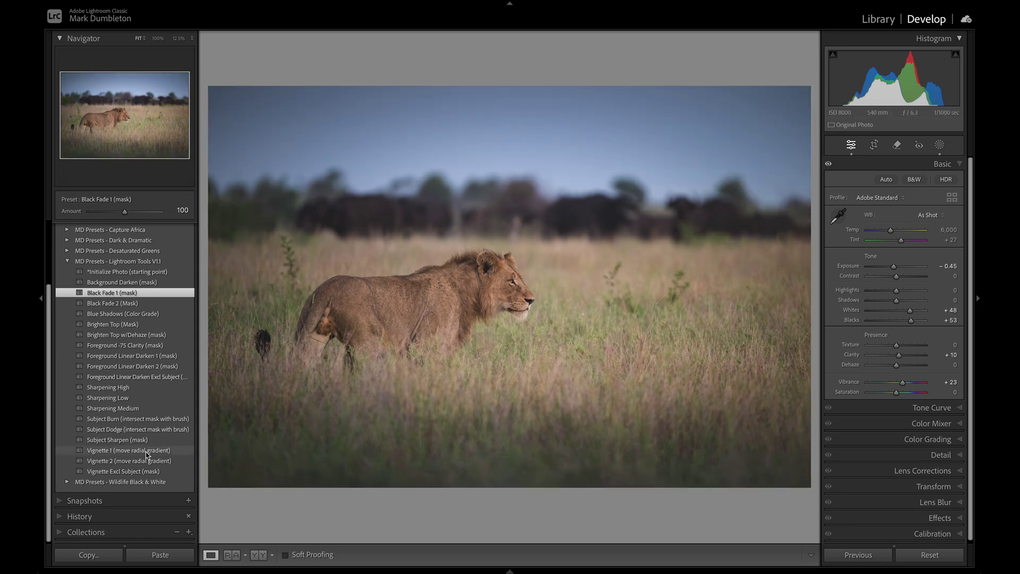
- Apply the Vignette 1 radial gradient preset and select its mask for editing
left_click(107, 452)
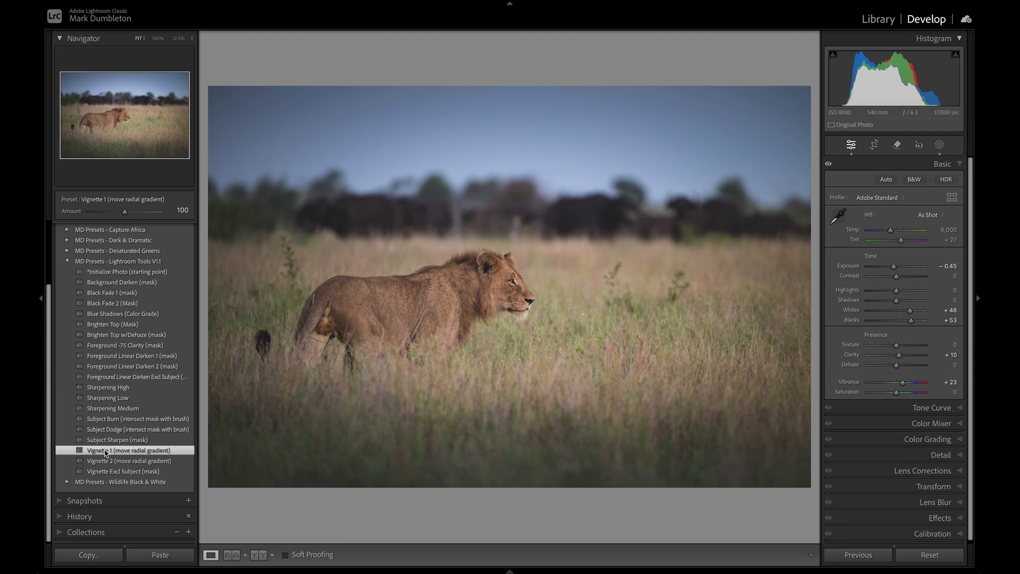
left_click(939, 146)
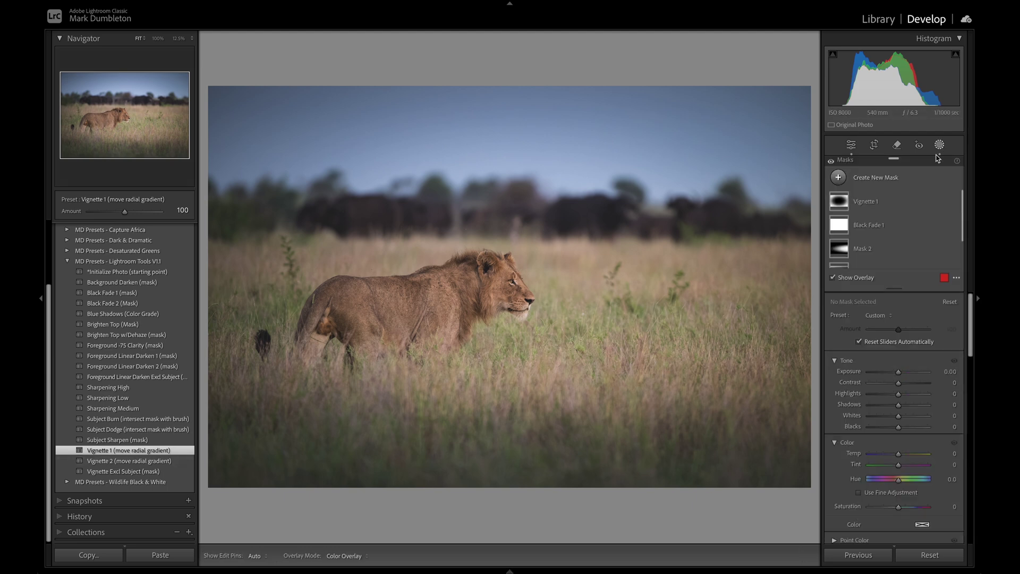
left_click(874, 202)
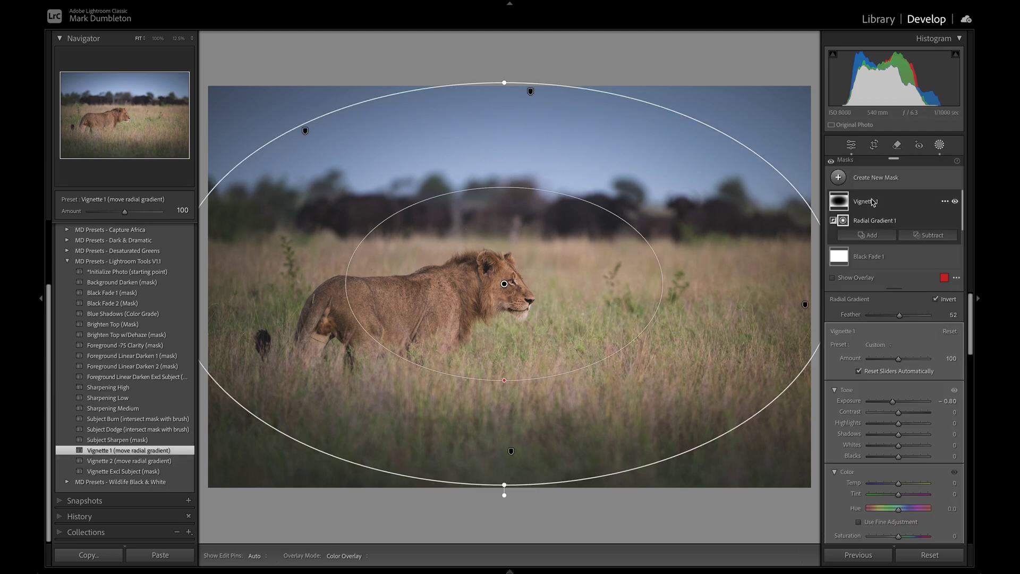
- Subtract a gradient from the right side of the Vignette 1 mask and slightly raise the vignette's exposure
left_click(938, 236)
left_click(930, 353)
left_click_drag(814, 232, 438, 441)
left_click_drag(893, 385, 894, 386)
left_click(942, 153)
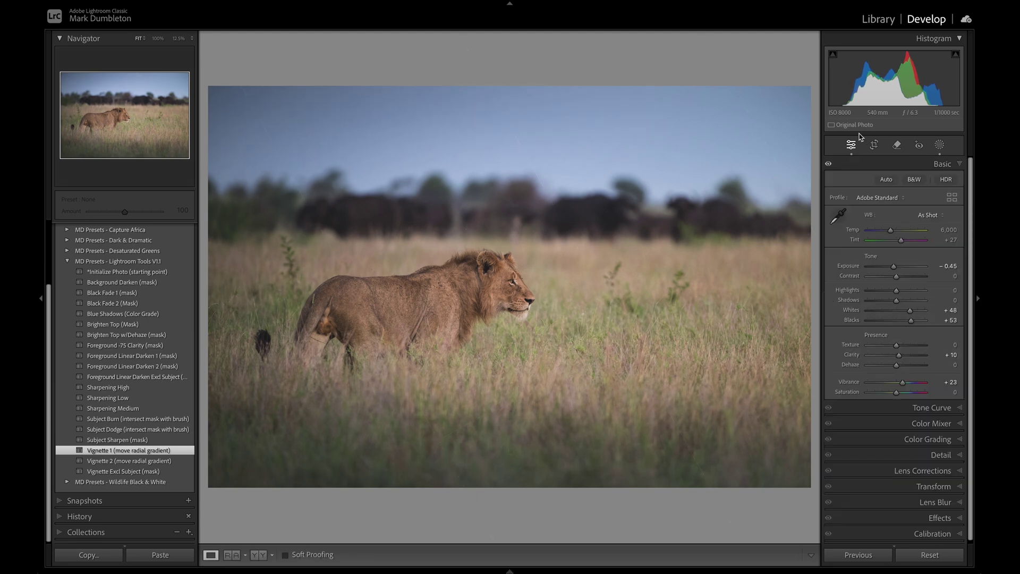
- Crop the photo slightly tighter around the lion, reposition the image vertically within the crop, and apply it
left_click(874, 145)
left_click_drag(809, 486, 795, 474)
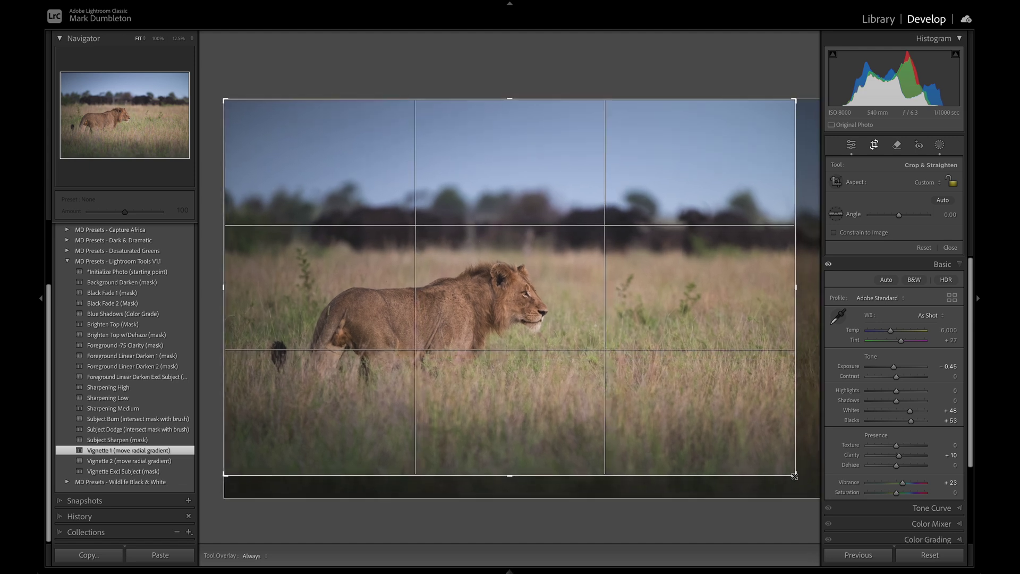
left_click_drag(654, 389, 654, 382)
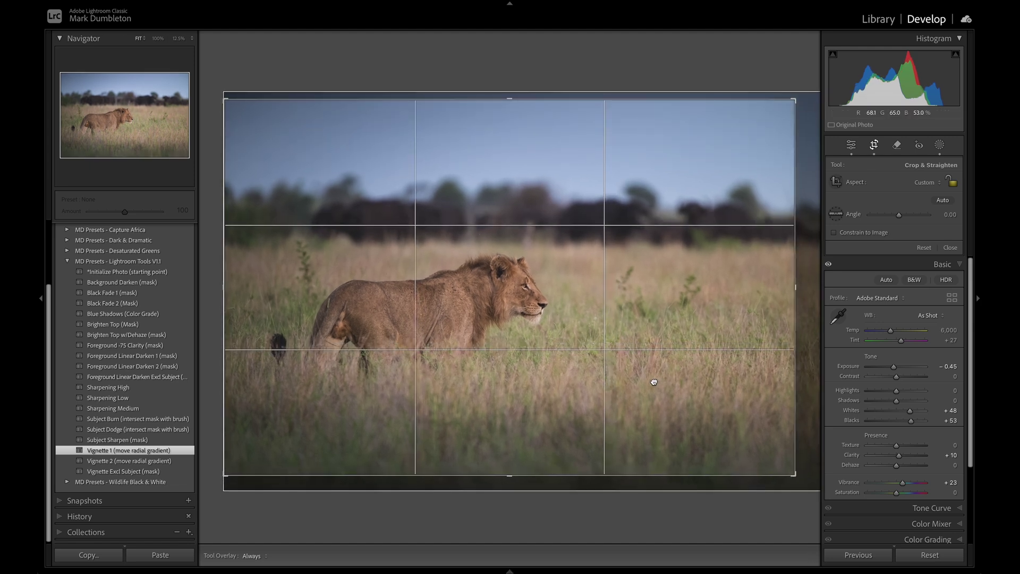
key("Return")
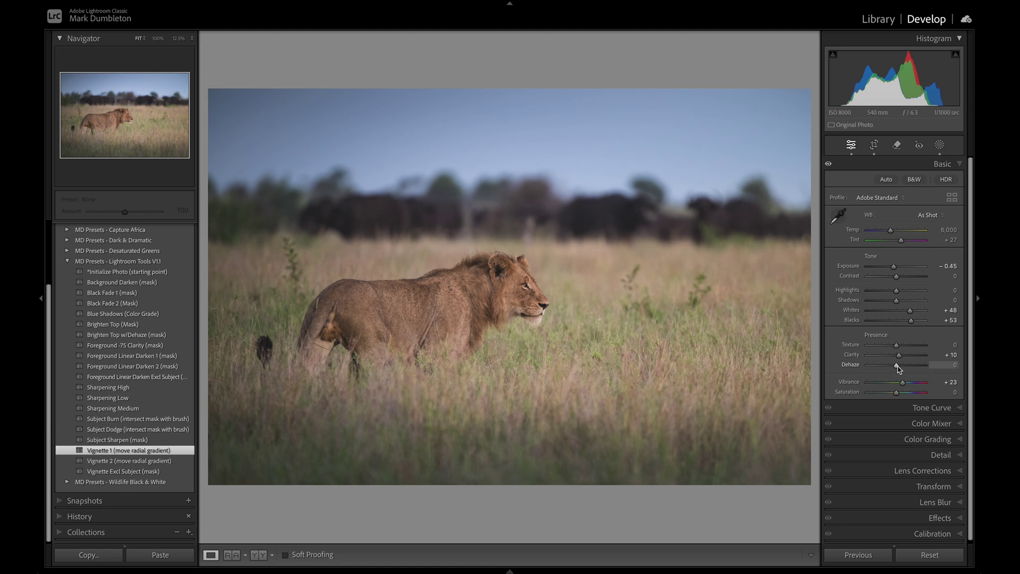
- Sample the blue sky with Point Color and set its range to 88, hue shift to -11 and saturation shift to about -30
left_click(932, 424)
left_click(839, 232)
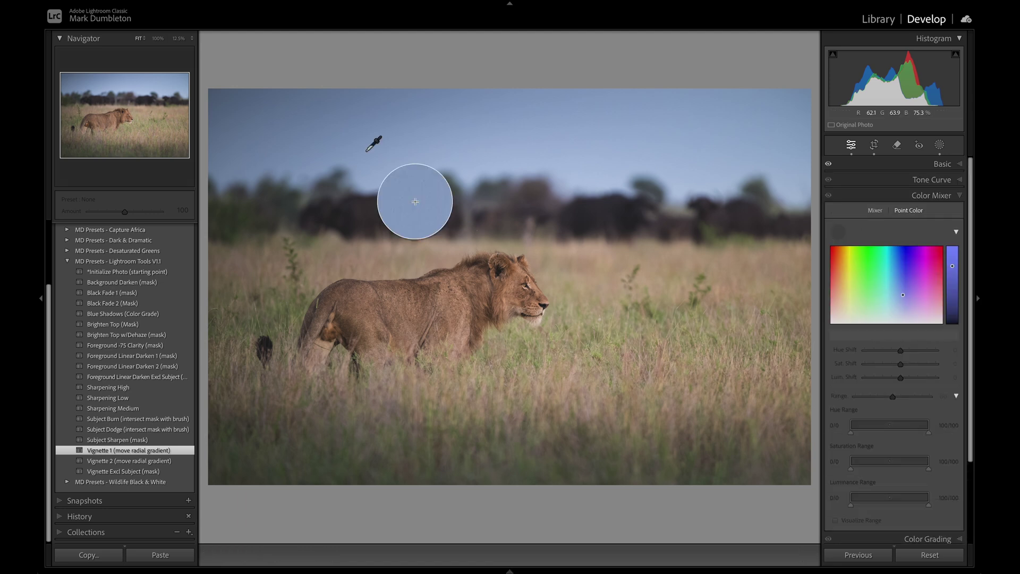
left_click(472, 134)
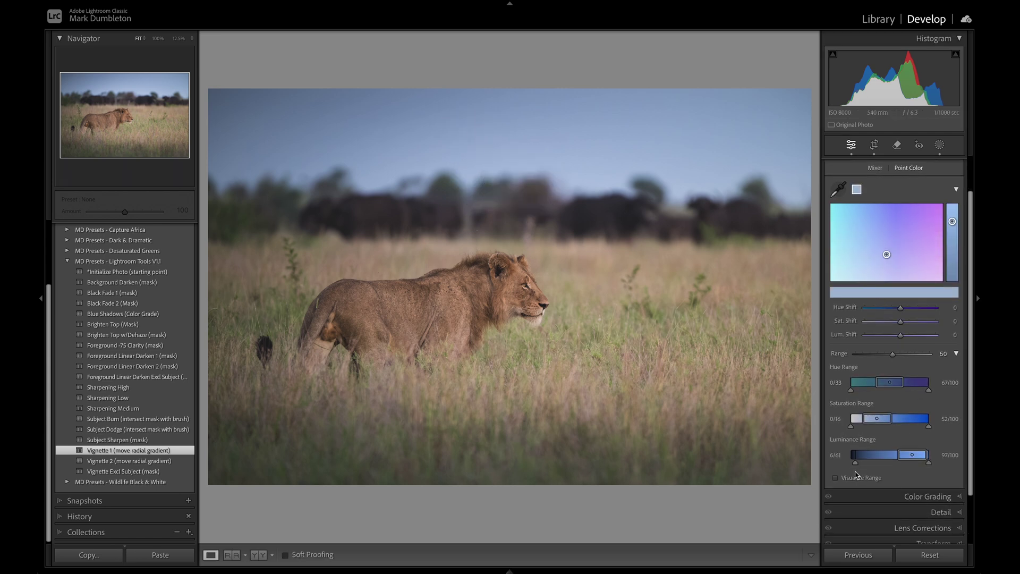
left_click(850, 482)
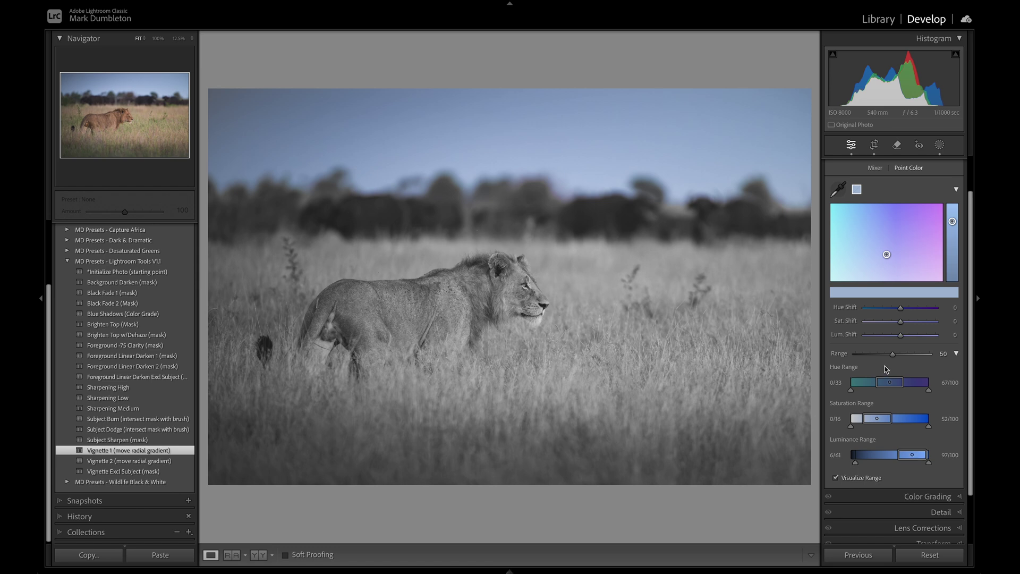
left_click_drag(894, 356, 923, 357)
left_click(836, 477)
left_click_drag(902, 313, 891, 325)
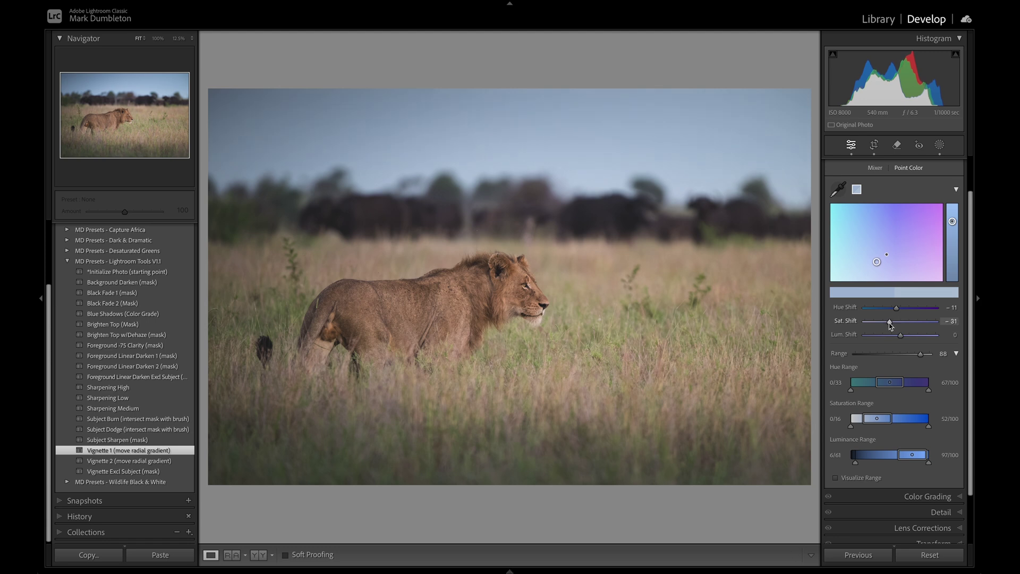
- Add a Point Color sample from the green grass beyond the lion and set its hue shift to -23 and saturation shift to -26
left_click(838, 189)
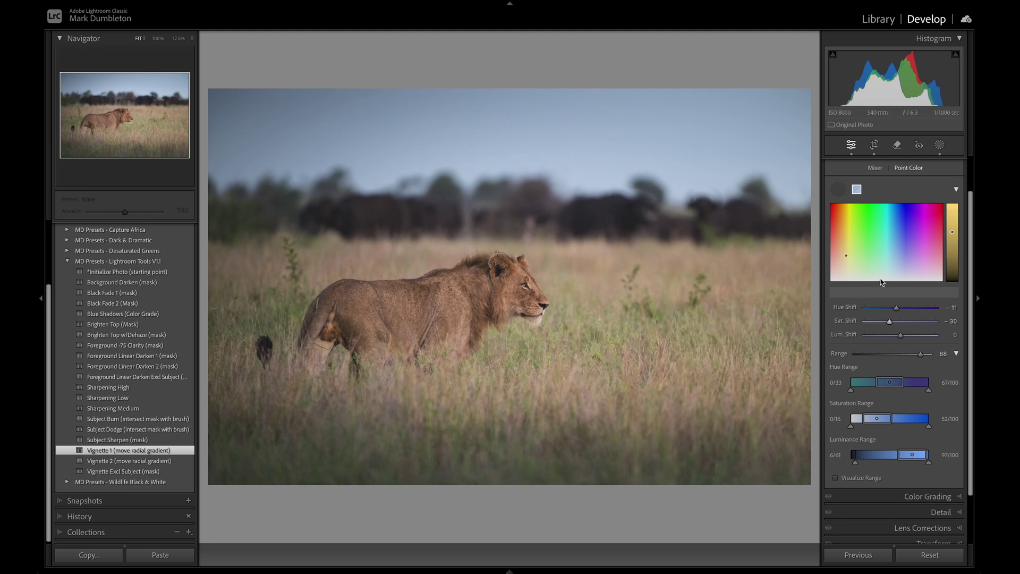
left_click(881, 169)
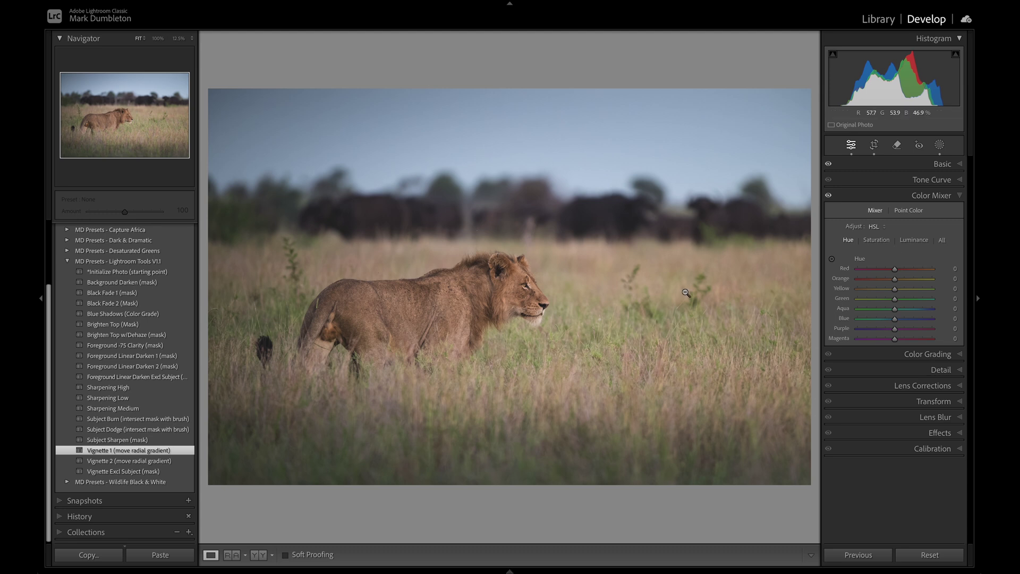
left_click(908, 211)
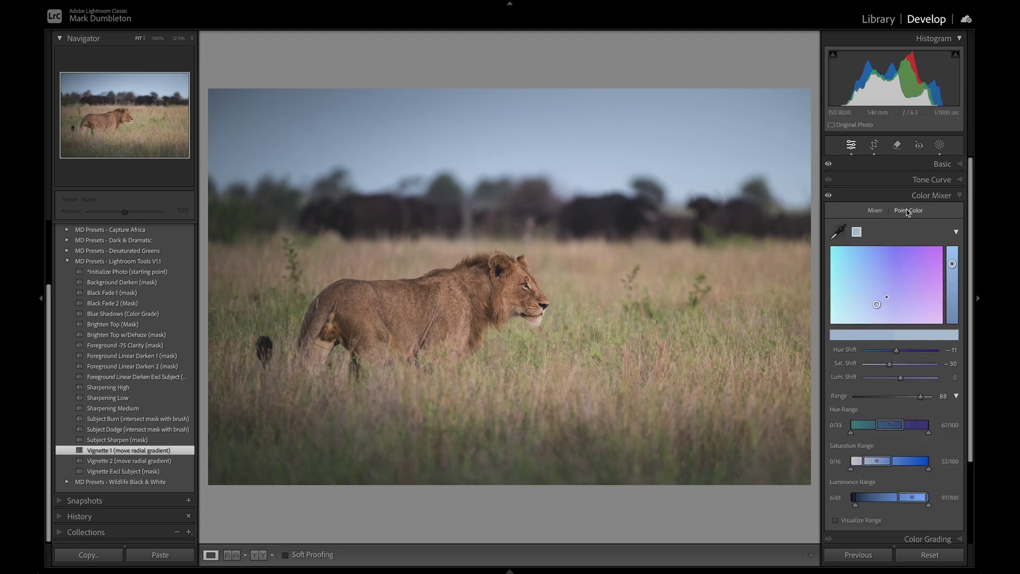
left_click(839, 232)
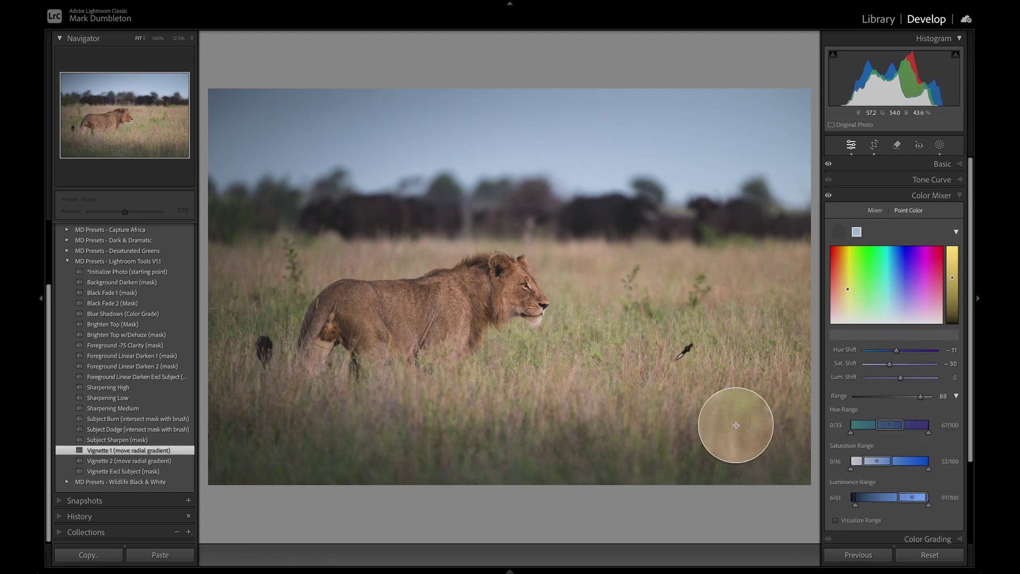
left_click(708, 360)
mouse_move(902, 366)
left_mouse_down()
mouse_move(849, 371)
mouse_move(897, 368)
mouse_move(898, 355)
mouse_move(893, 369)
left_mouse_up()
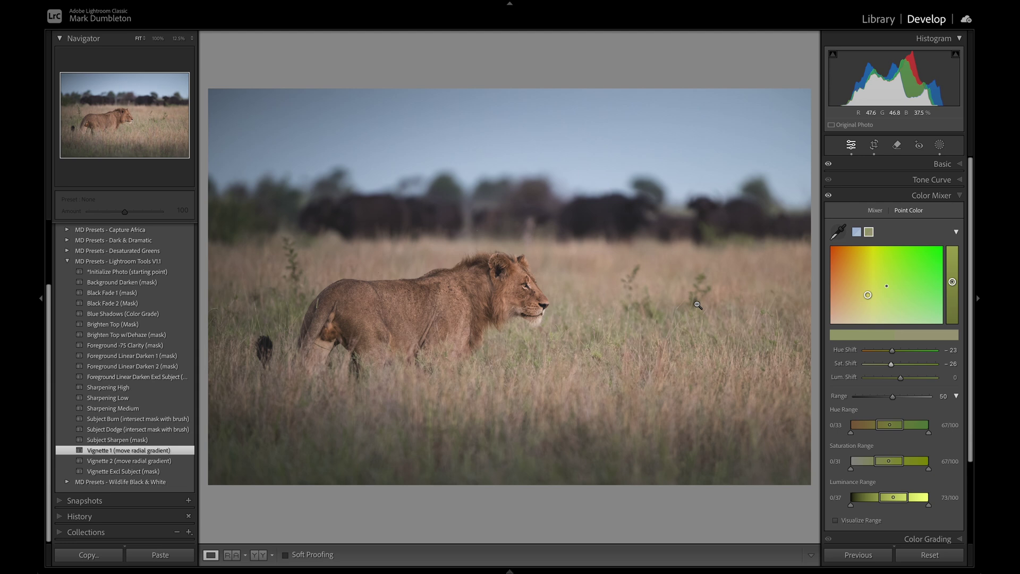
- Add a third Point Color sample from the grass near the tall plants, with hue shift -15 and saturation shift about -12
left_click(839, 232)
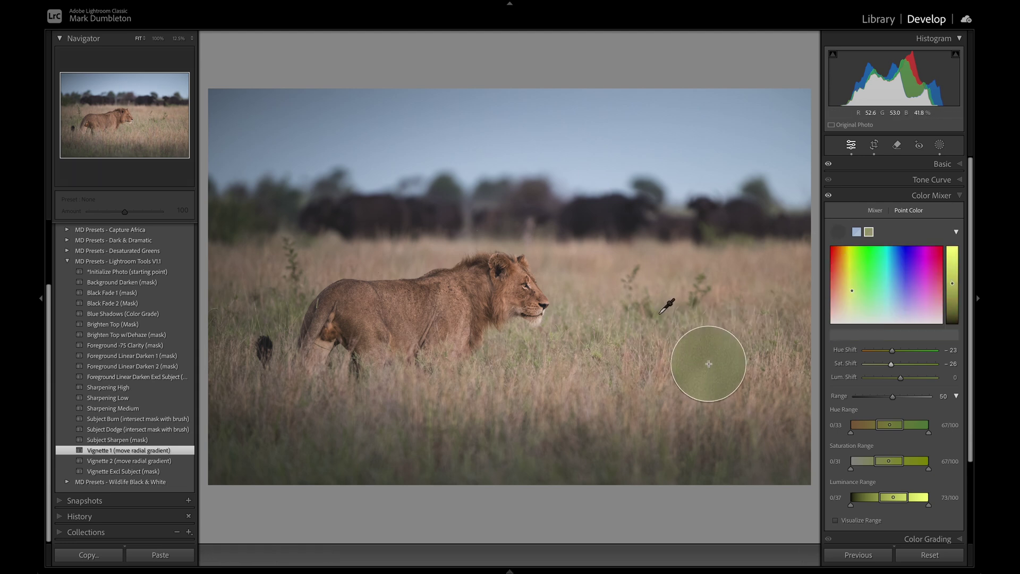
left_click(660, 313)
left_click_drag(902, 352, 898, 369)
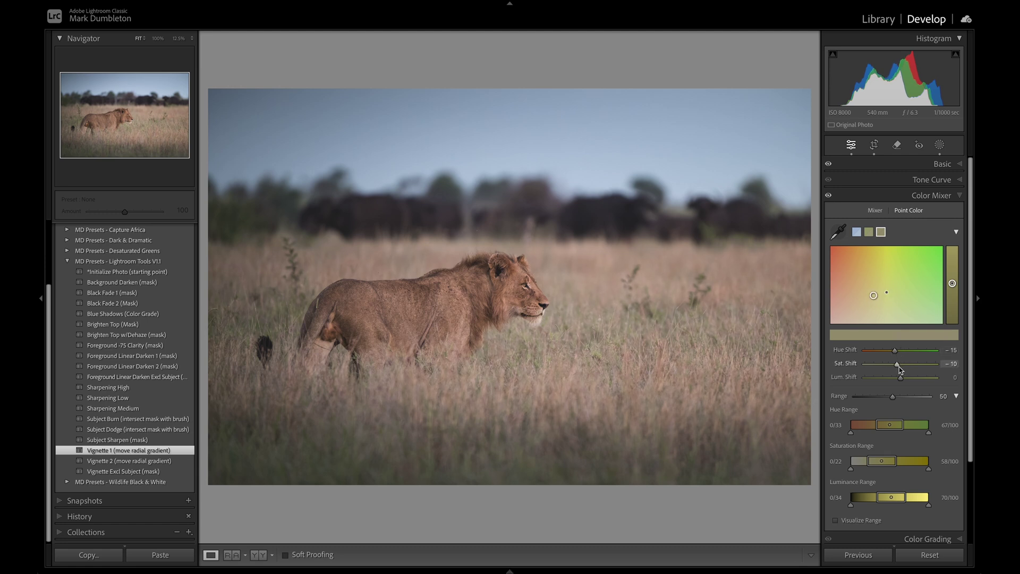
- Sample the dark green background trees with Point Color and set range 86, hue shift -69 and saturation shift -14
left_click(839, 232)
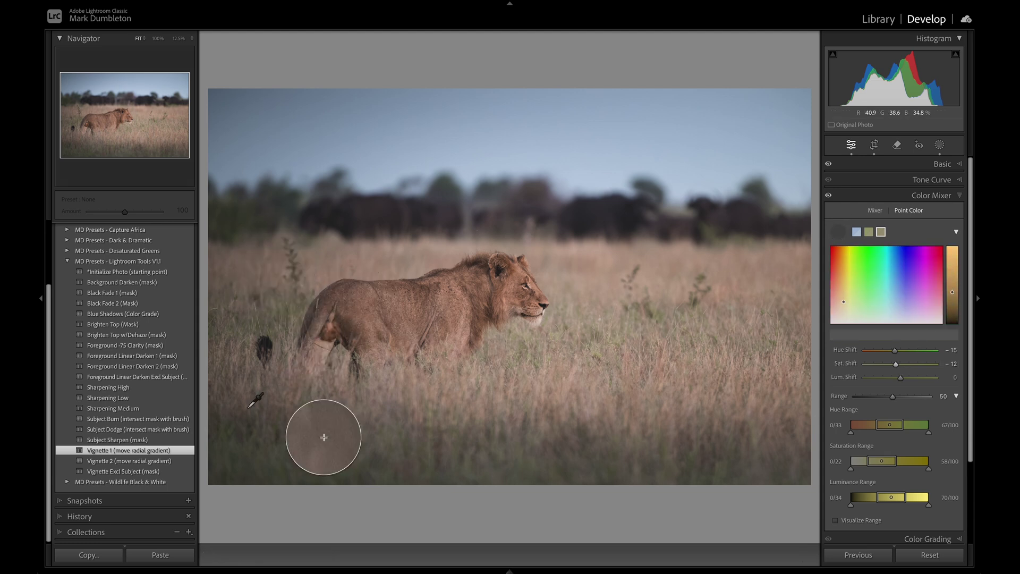
left_click(234, 221)
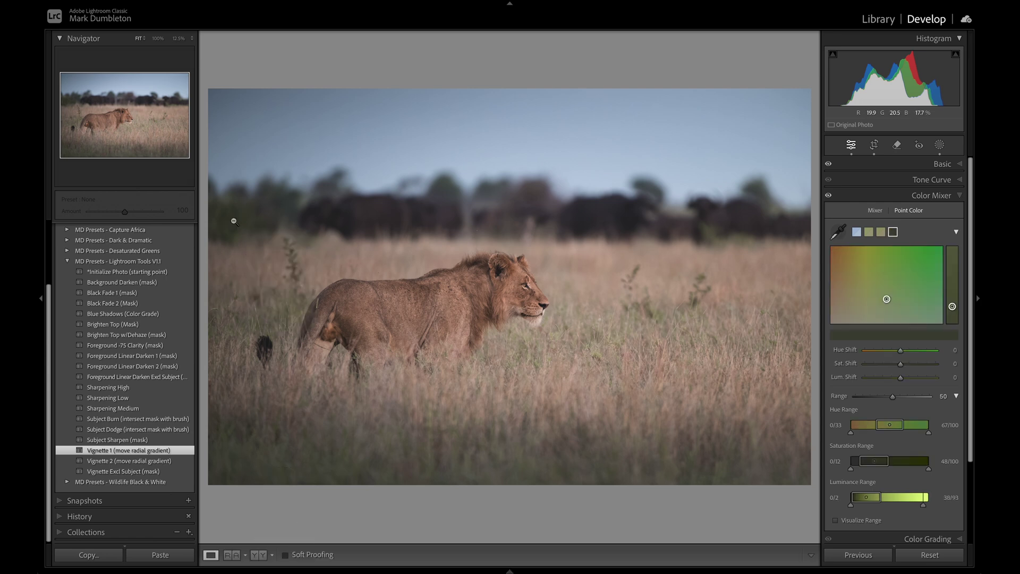
left_click(865, 521)
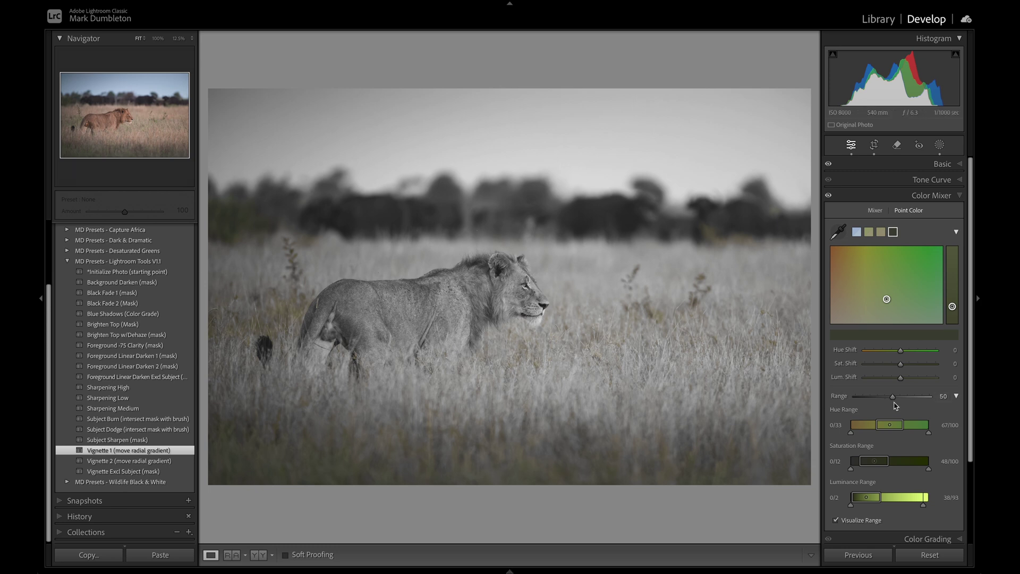
left_click_drag(894, 397, 921, 400)
left_click(861, 522)
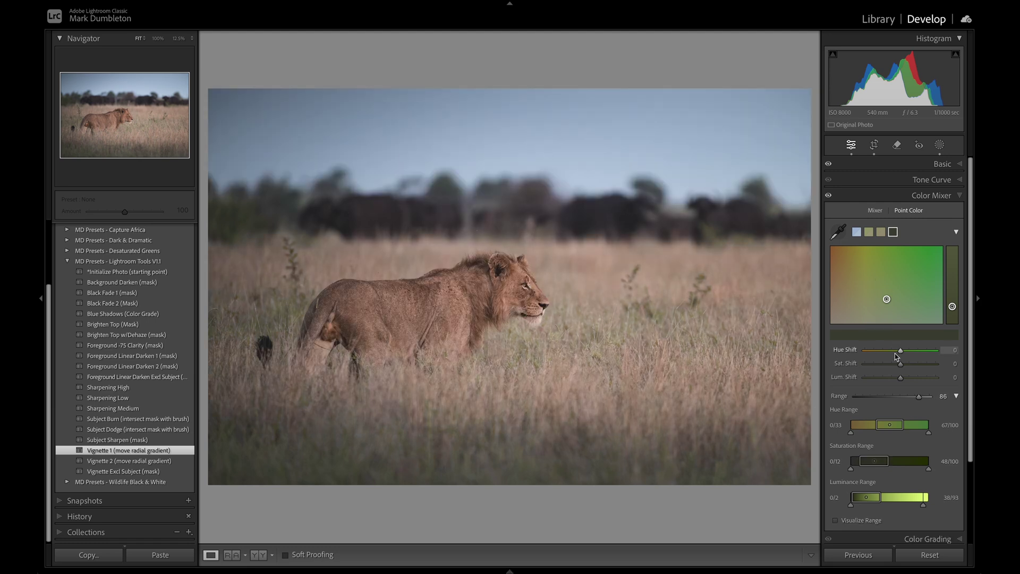
mouse_move(901, 355)
left_mouse_down()
mouse_move(874, 357)
mouse_move(895, 365)
left_mouse_up()
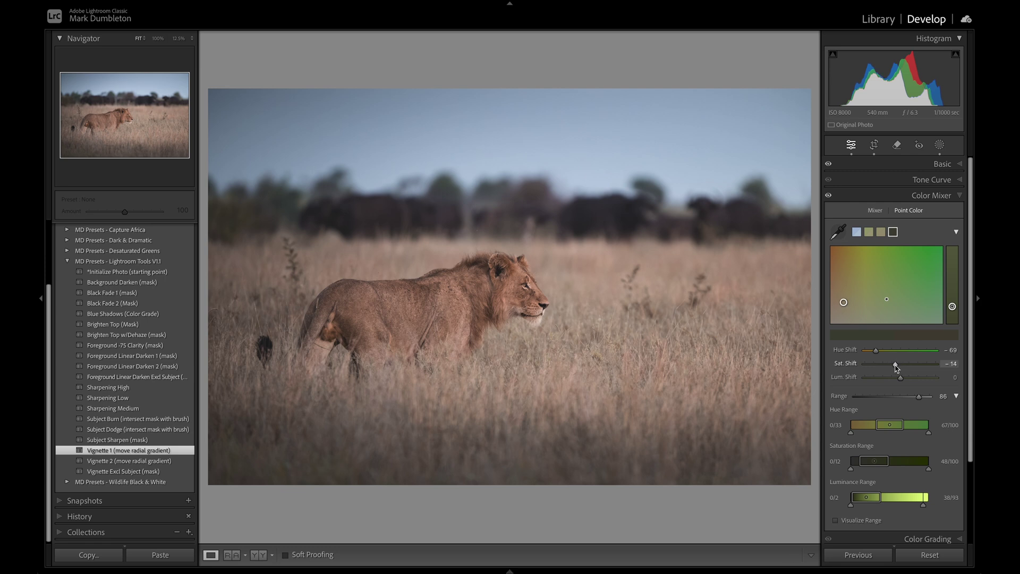
- Soften the desaturation of the green samples, setting the first grass sample's saturation shift to -10 and the dark tree sample's to -11
left_click(882, 232)
left_click(869, 234)
left_click_drag(898, 365, 898, 368)
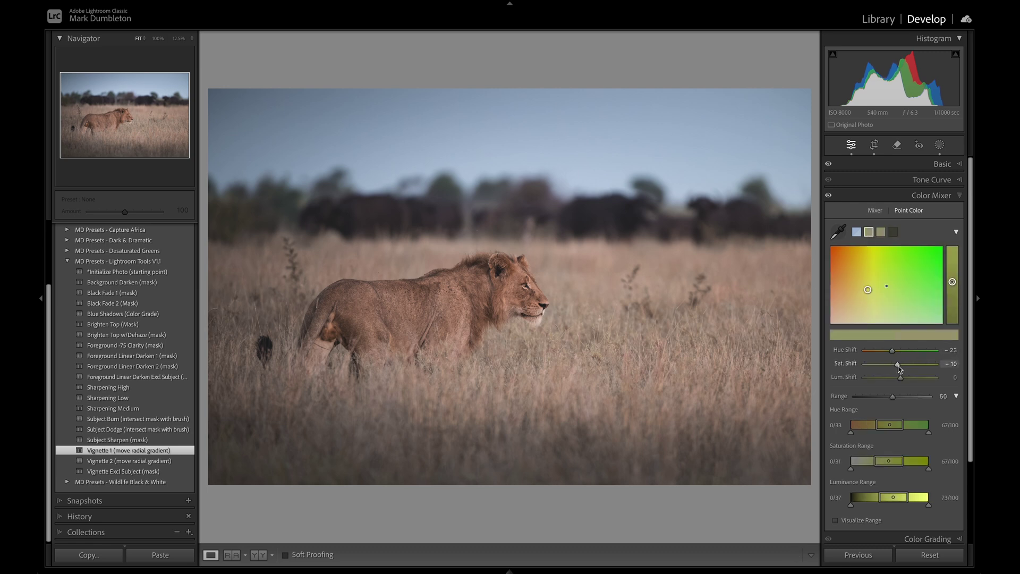
left_click(881, 232)
left_click_drag(895, 364, 898, 367)
left_click(893, 232)
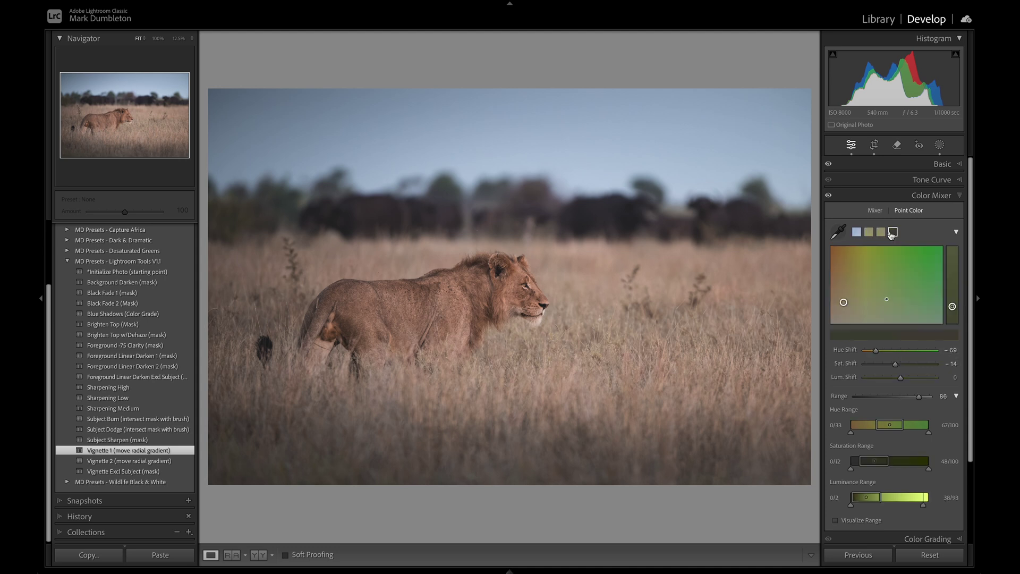
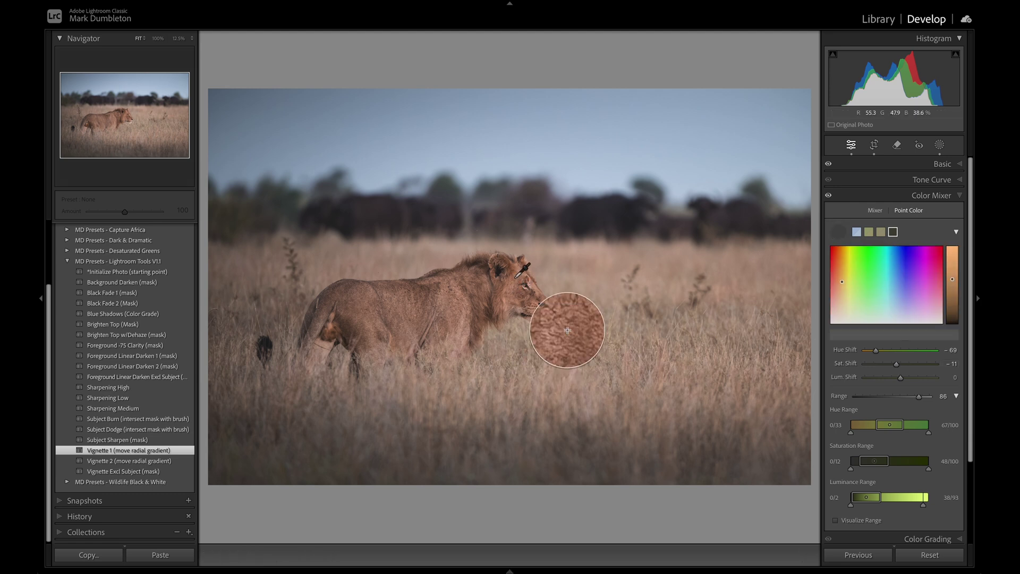
- Sample the lion's fur with Point Color and set hue shift 2, saturation shift 8 and luminance shift 8
left_click(509, 287)
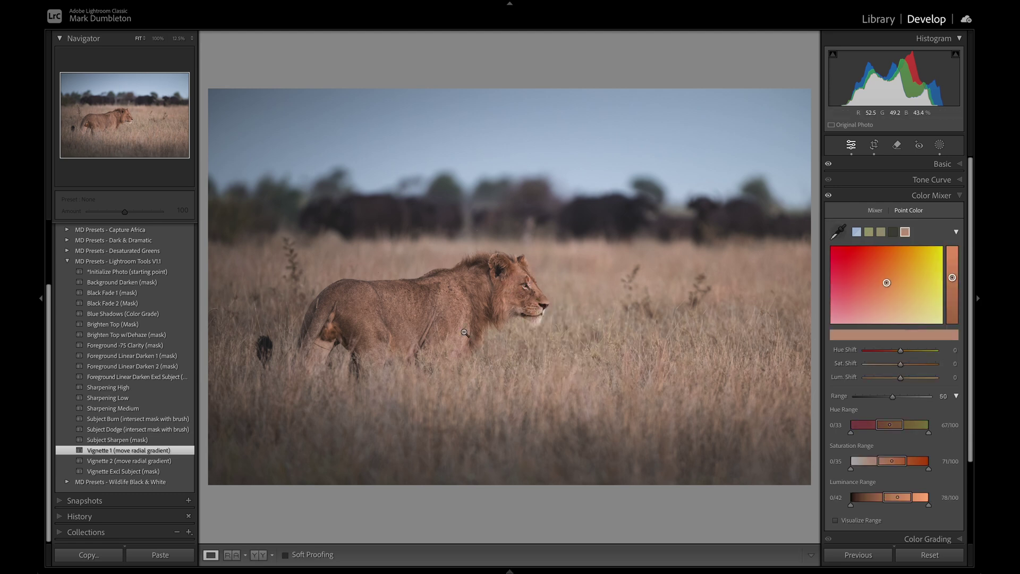
left_click_drag(901, 378, 907, 369)
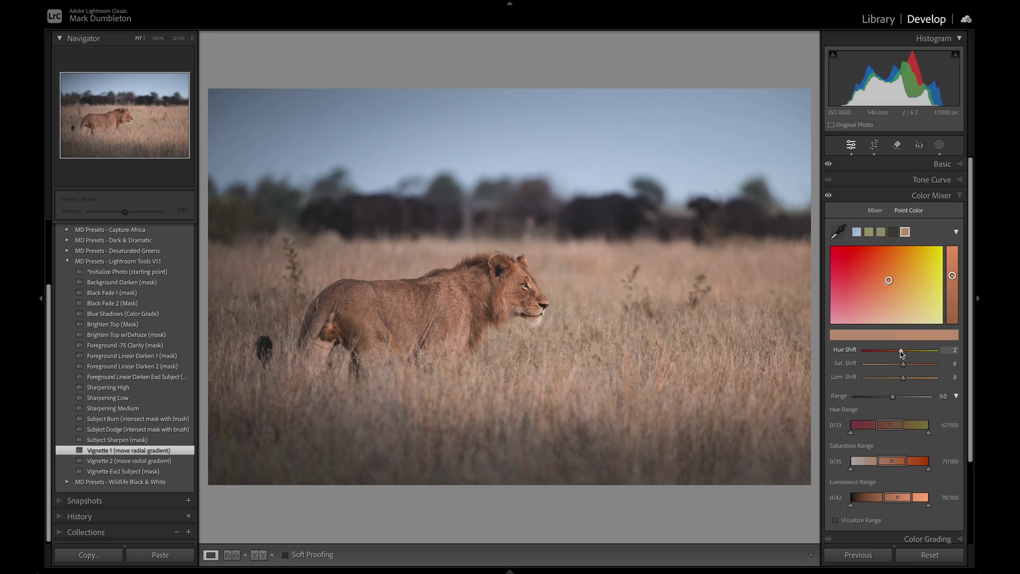
left_click(932, 195)
- Apply the Blue Shadows (Color Grade) preset, then slightly lower the shadows' luminance and set the balance to +77
left_click(935, 214)
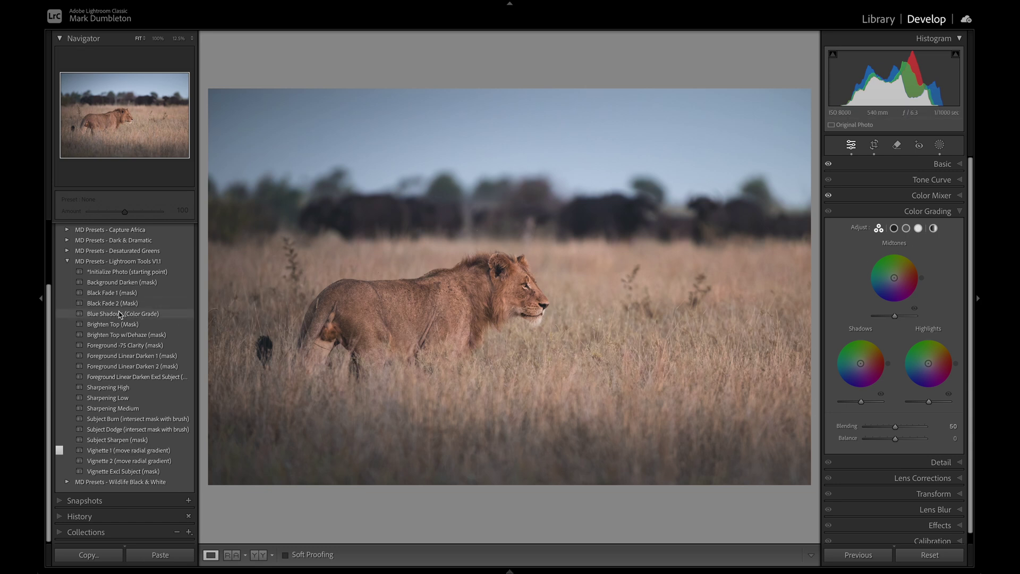
left_click(105, 314)
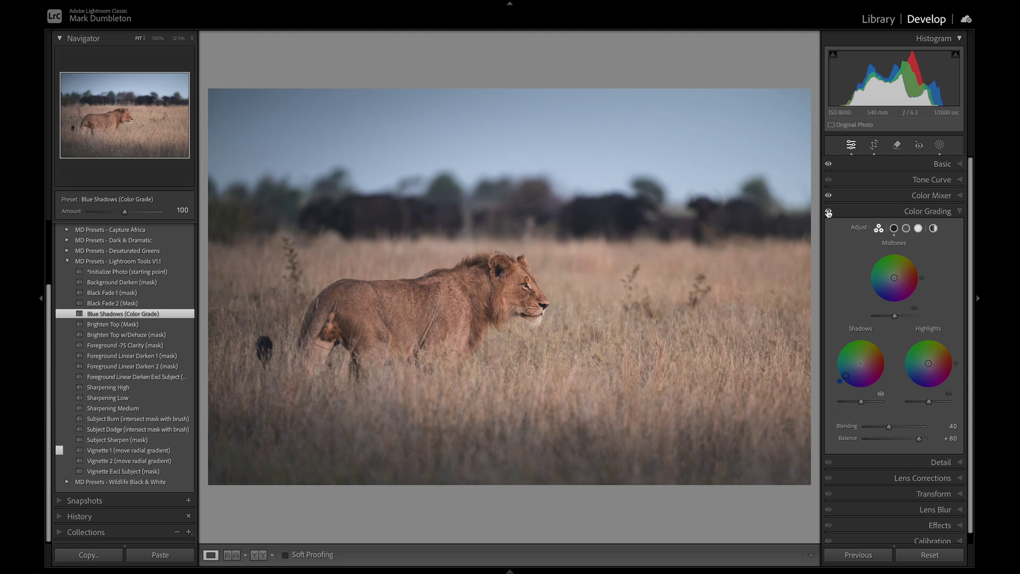
left_click_drag(860, 403, 858, 403)
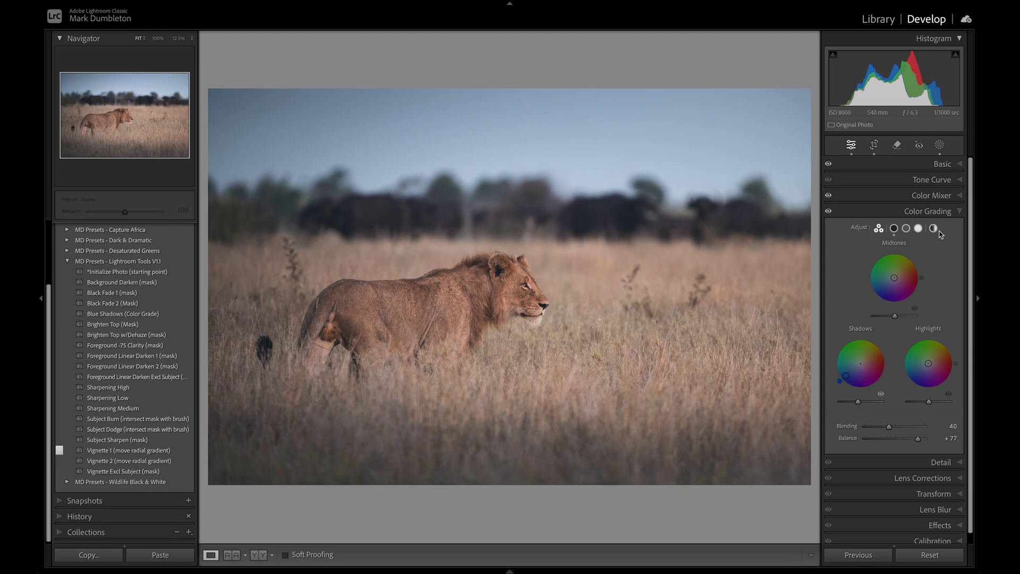
- Create a large radial gradient mask from outside the photo's right edge toward the lion and move it slightly down
left_click(940, 145)
left_click(866, 175)
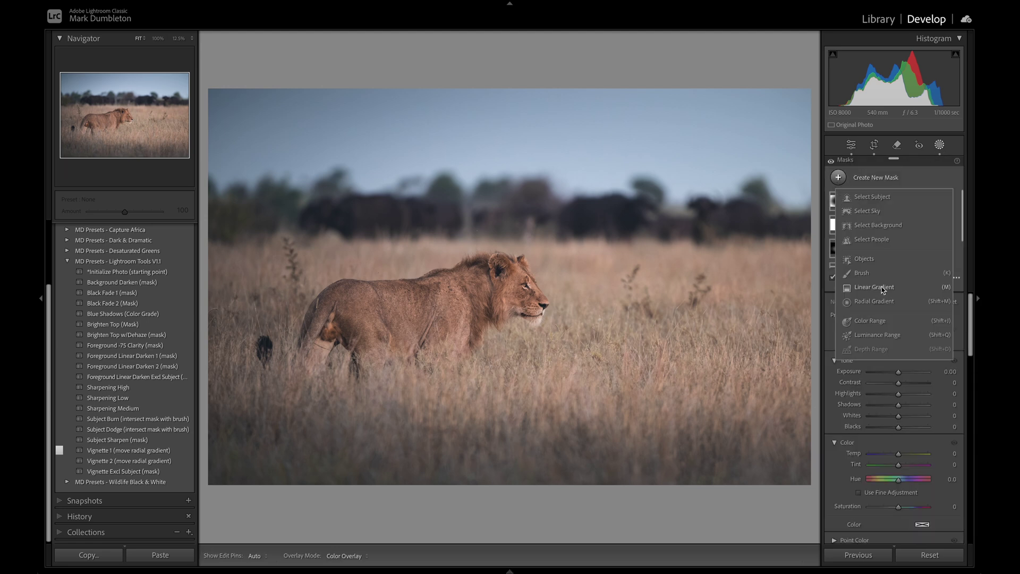
left_click(883, 306)
left_click(179, 38)
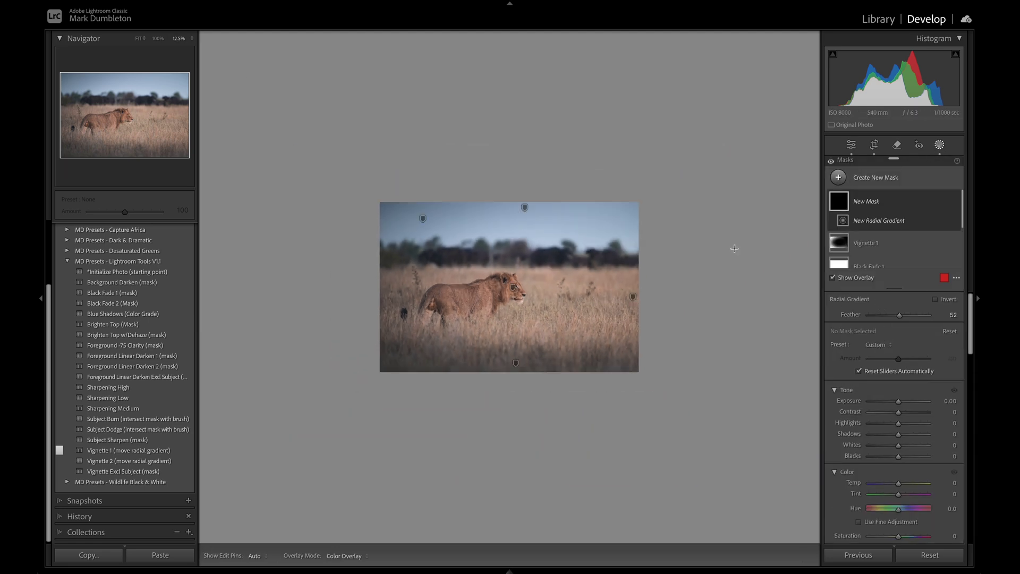
left_click_drag(791, 243, 512, 308)
left_click_drag(706, 246, 707, 279)
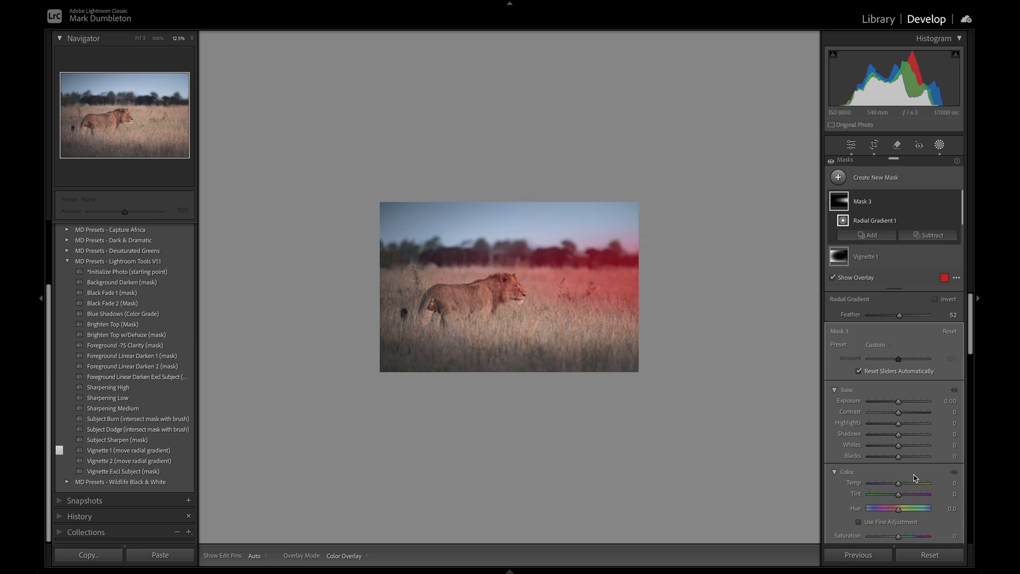
- Give the new radial mask blacks 30, dehaze about -6 and temperature about 5, then shift the gradient slightly and finish masking
key("o")
left_click_drag(902, 459, 906, 460)
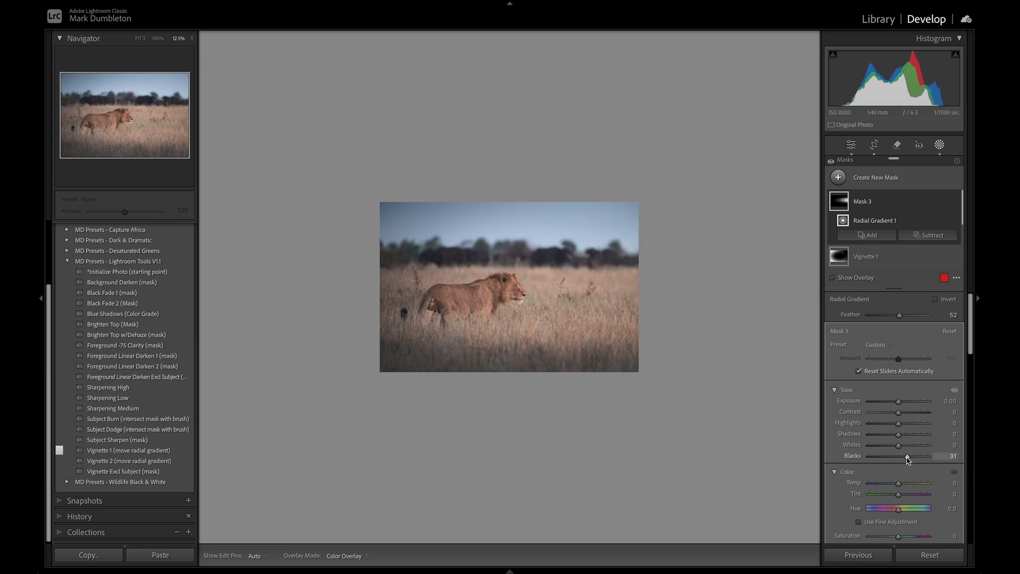
scroll(906, 458, "down", 5)
scroll(907, 458, "down", 2)
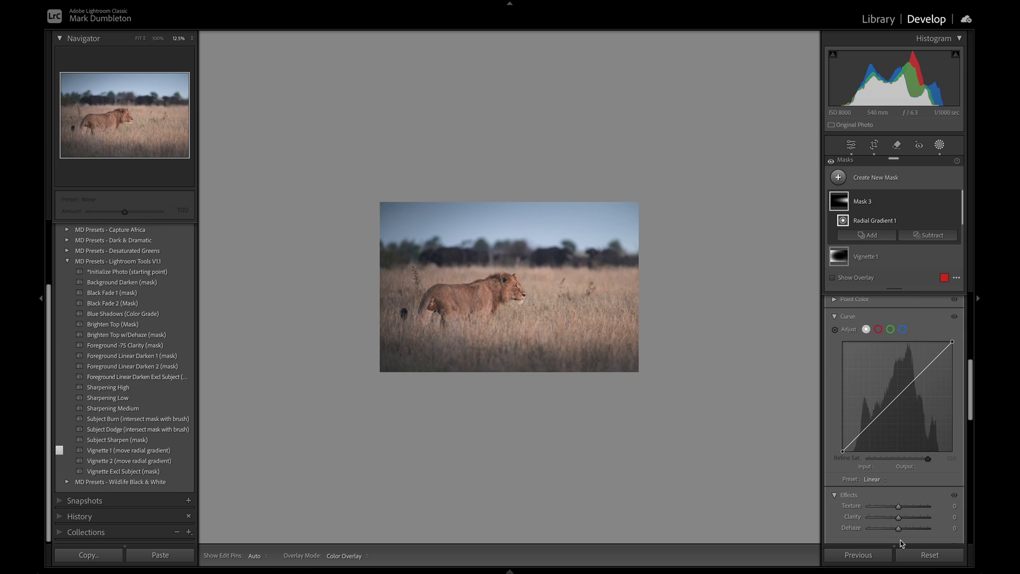
left_click_drag(899, 529, 897, 529)
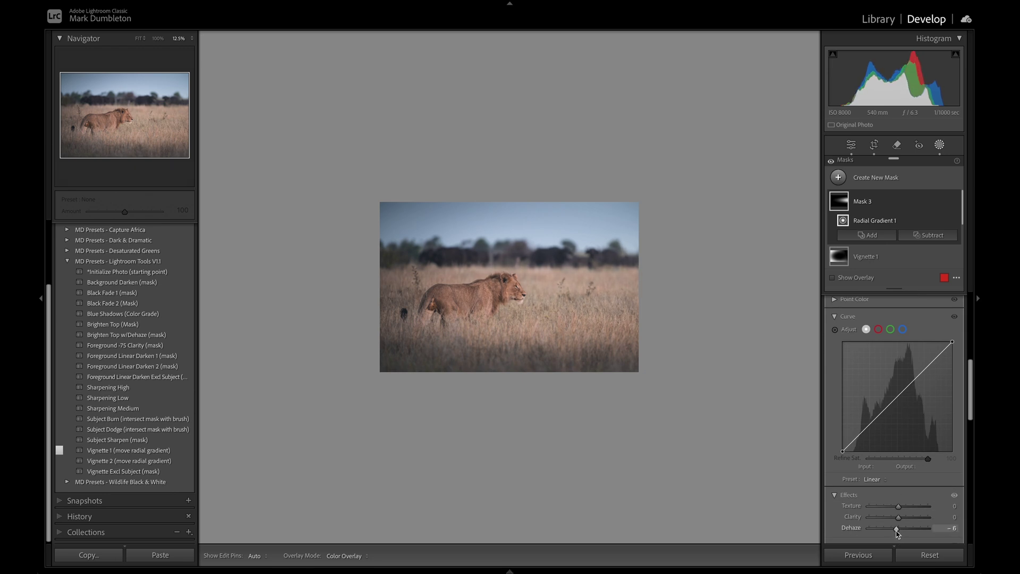
scroll(923, 429, "up", 7)
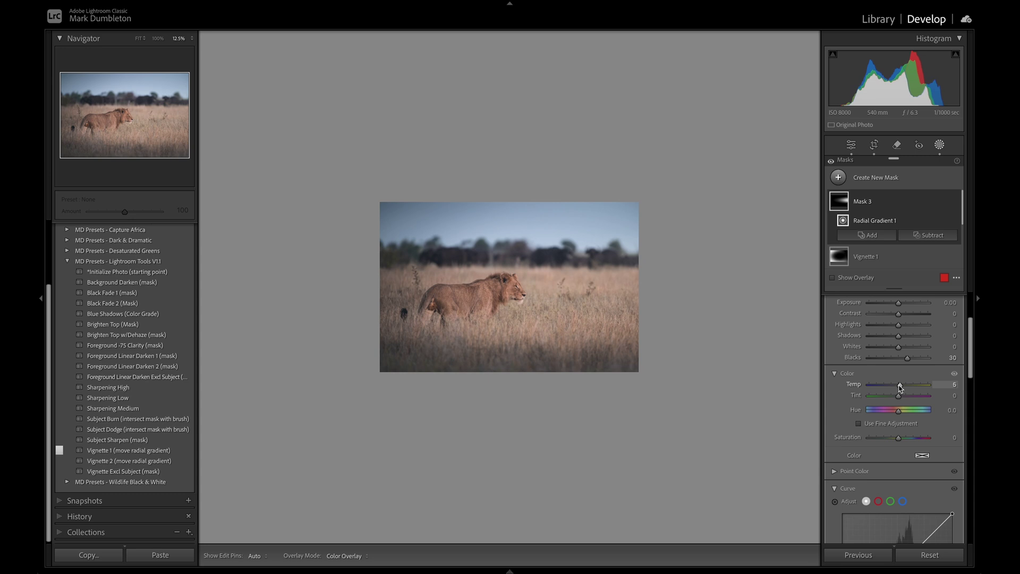
mouse_move(729, 280)
left_mouse_down()
mouse_move(668, 282)
mouse_move(742, 289)
left_mouse_up()
key("Return")
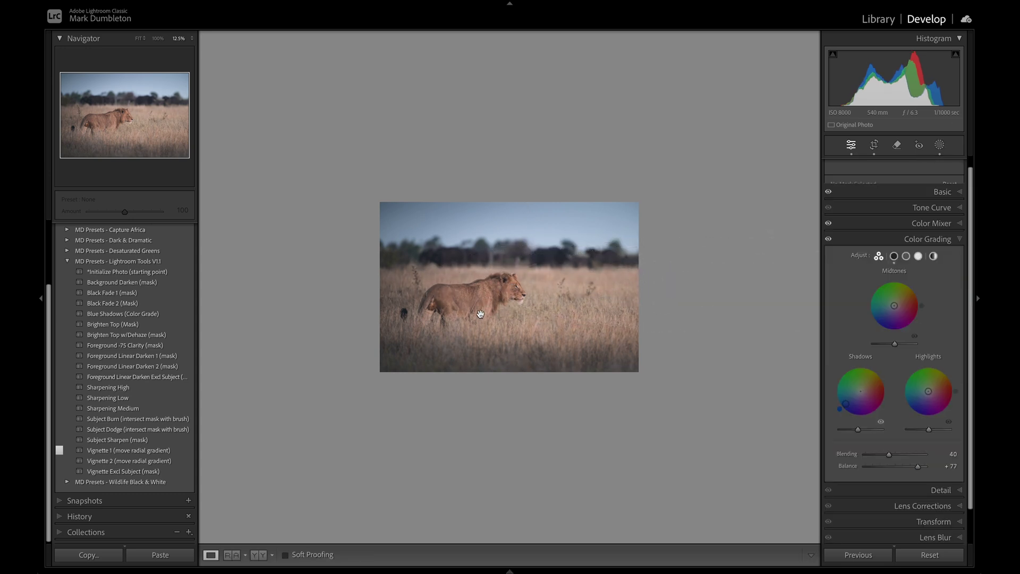
- Apply the Subject Burn (intersect mask with brush) preset and intersect its subject mask with a brush
left_click(480, 314)
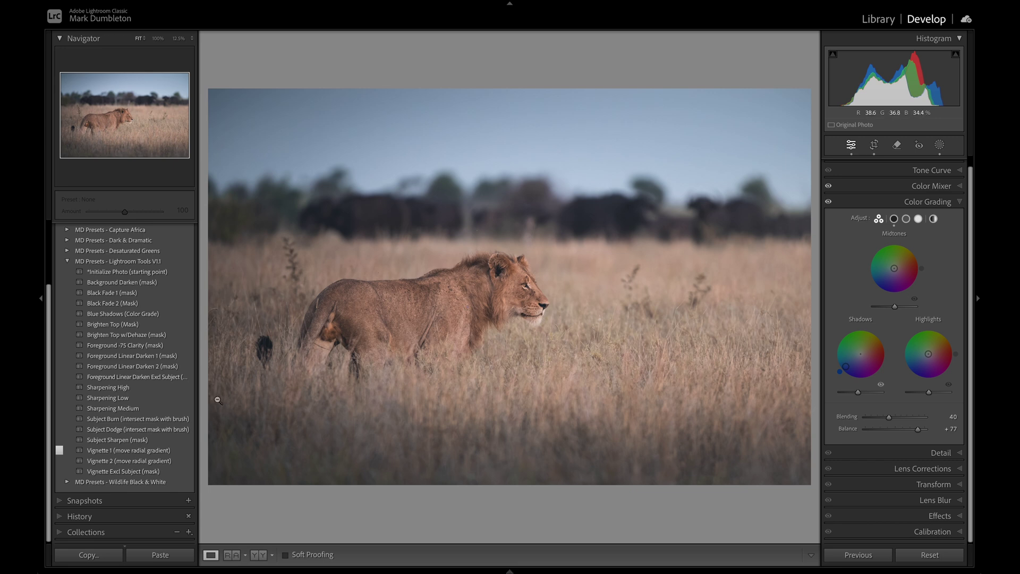
left_click(101, 420)
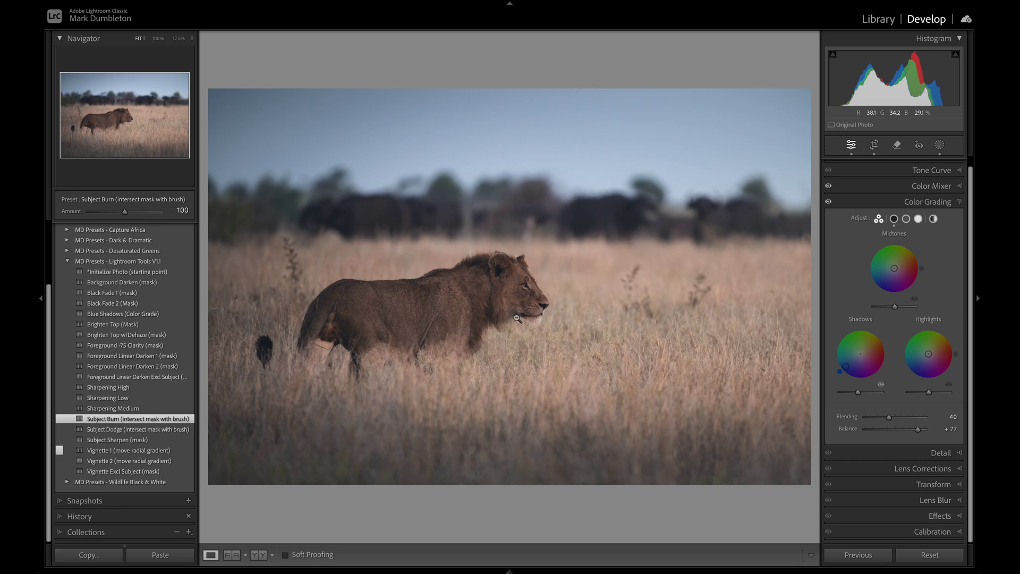
scroll(903, 223, "up", 1)
left_click(941, 146)
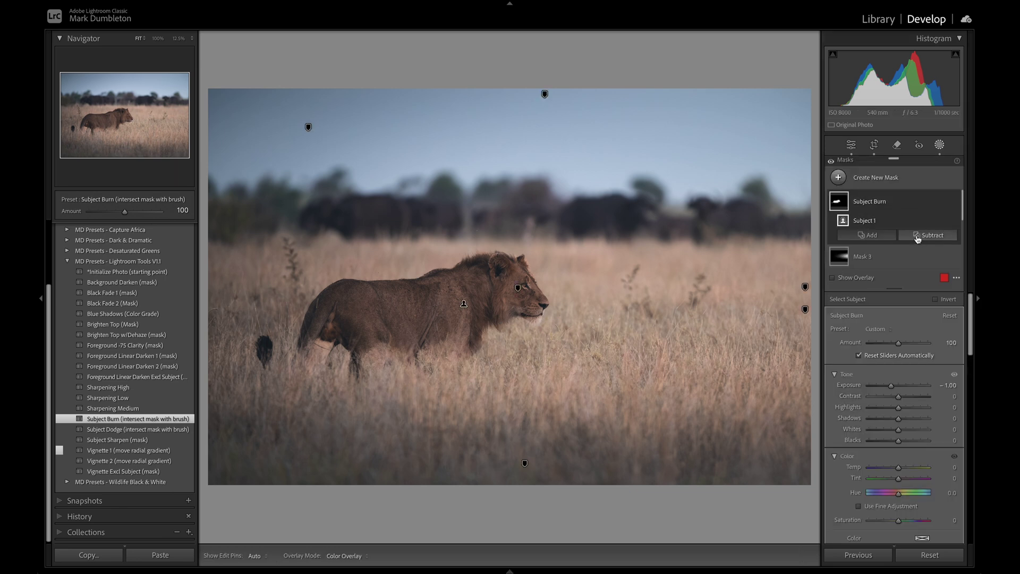
left_click(918, 239)
left_click(877, 321)
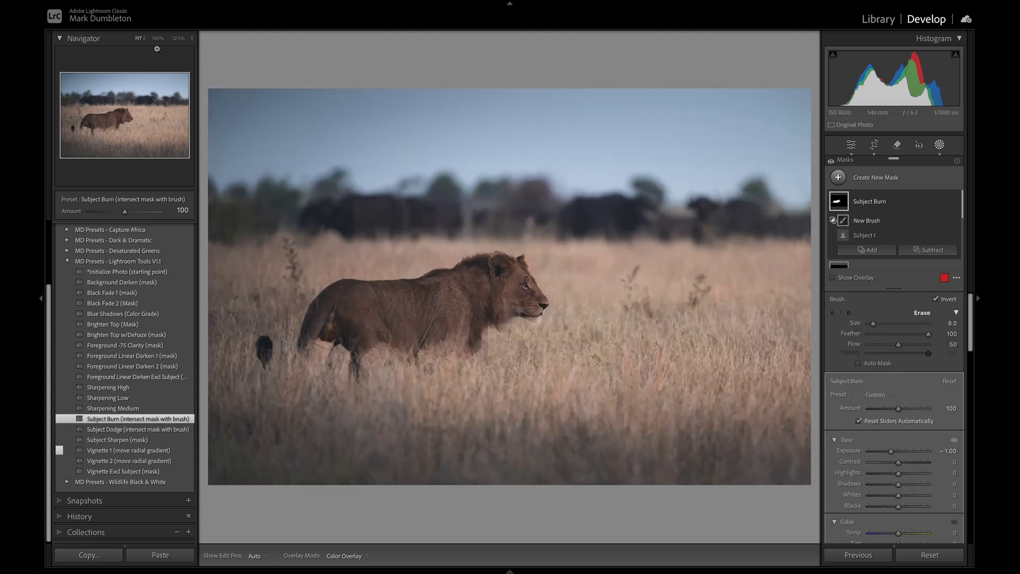
- Paint the burn into the shadowed areas of the lion's mane and neck with brush size 13, feather 100 and flow 50
left_click(159, 42)
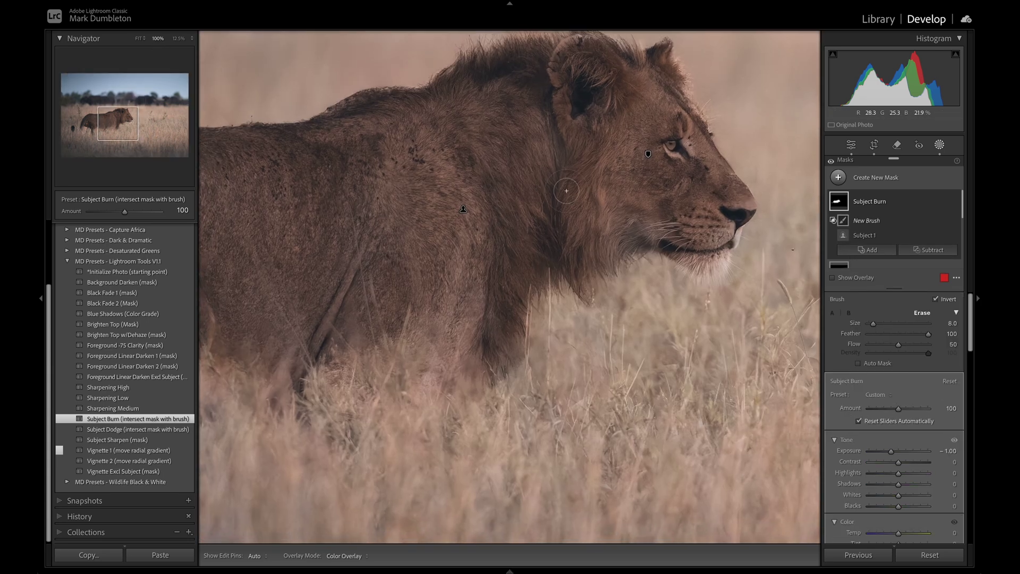
left_click(581, 194)
scroll(547, 191, "up", 4)
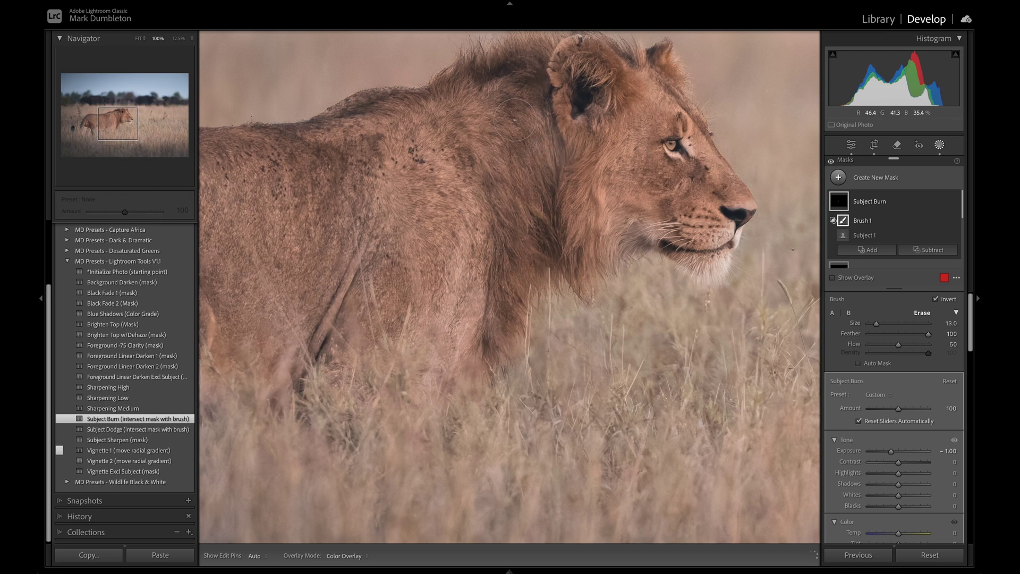
left_click_drag(467, 201, 506, 155)
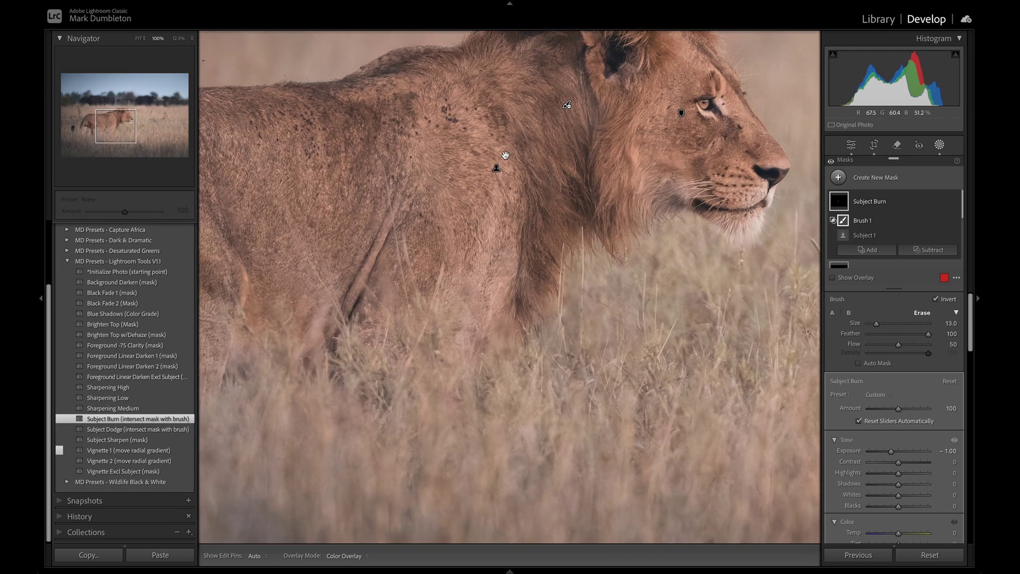
left_click_drag(590, 133, 590, 237)
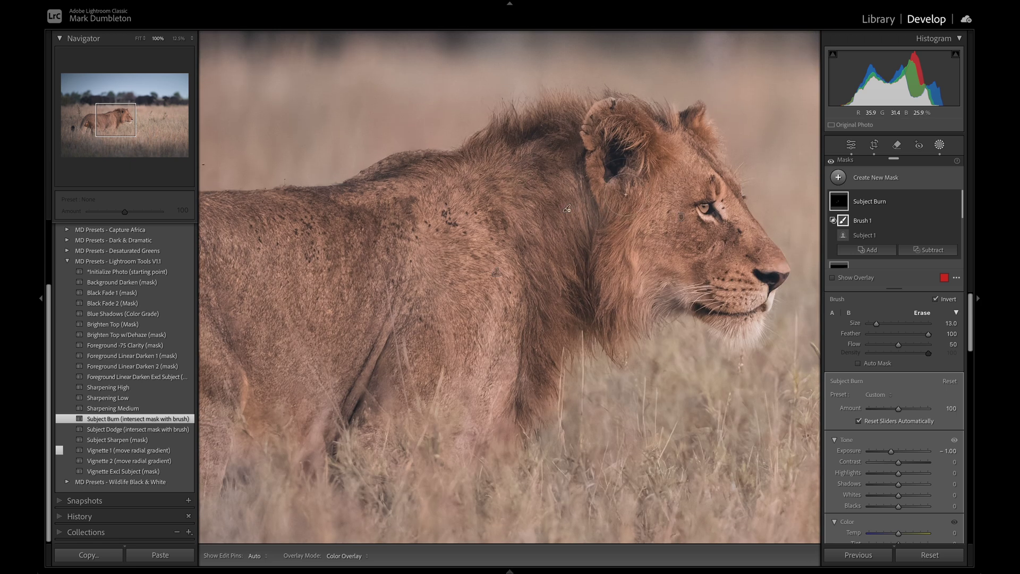
key("h")
key("h")
key("h")
key("h")
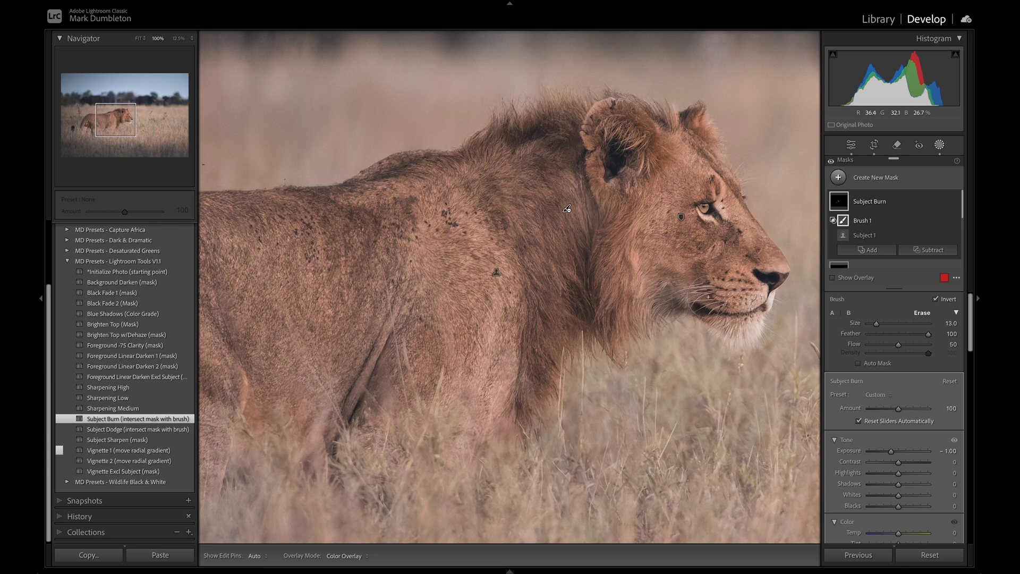
- Paint the burn over the shadows and skin folds along the lion's flank and shoulder
left_click_drag(633, 320, 809, 229)
key("h")
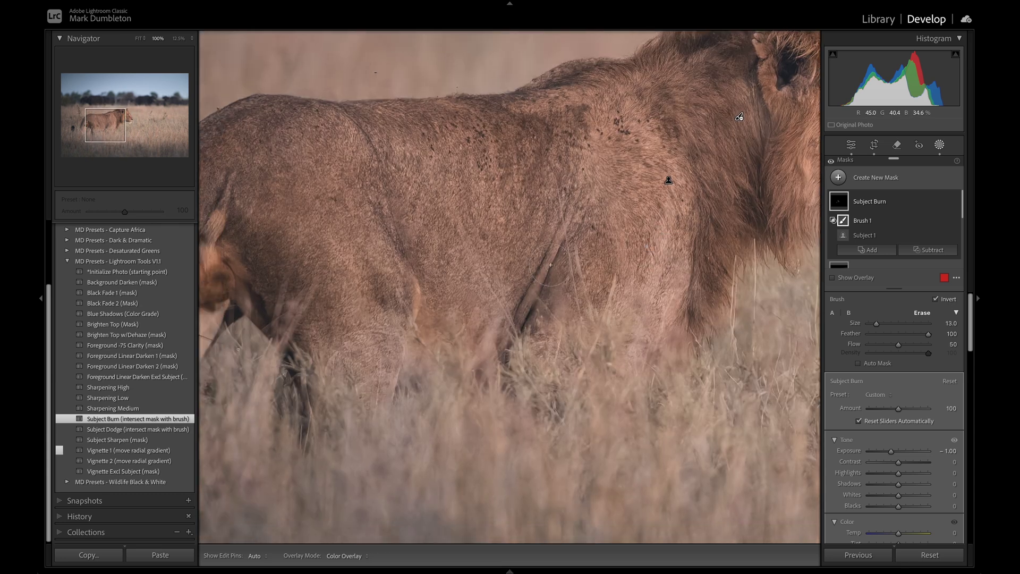
key("h")
left_click_drag(510, 198, 441, 230)
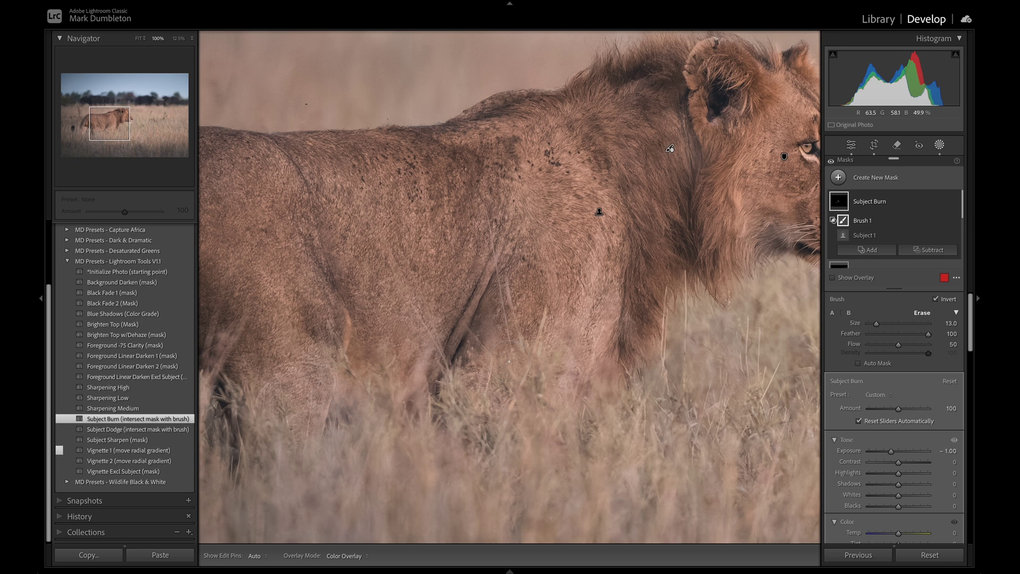
left_click_drag(679, 191, 488, 234)
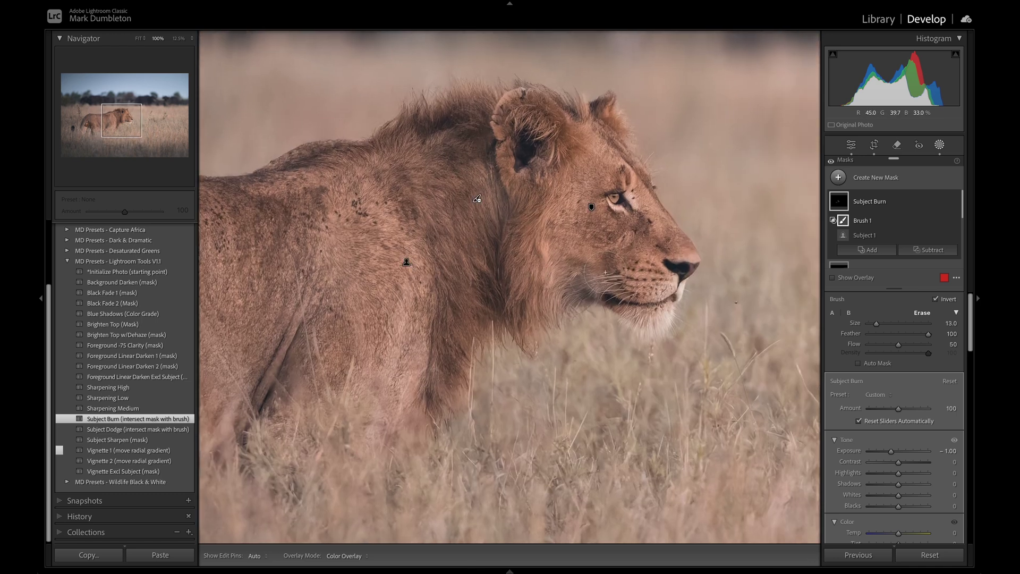
- Reduce the brush from size 13 to 11 and finally 8 while burning the shadows around the lion's muzzle and chin
left_click(191, 39)
left_click(192, 64)
key("ctrl+equal")
key("ctrl+equal")
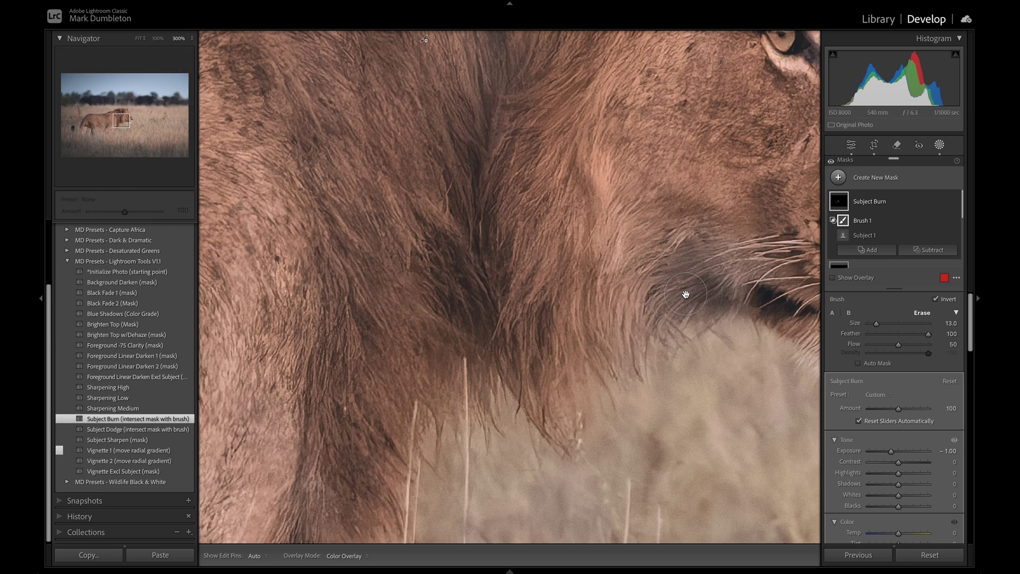
left_click_drag(683, 292, 321, 303)
key("h")
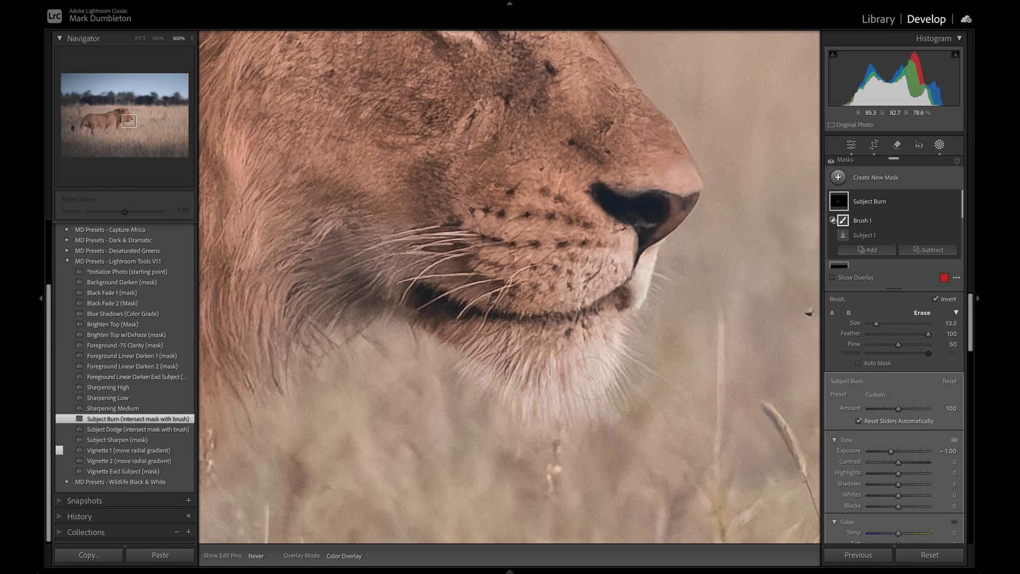
key("h")
key("bracketleft")
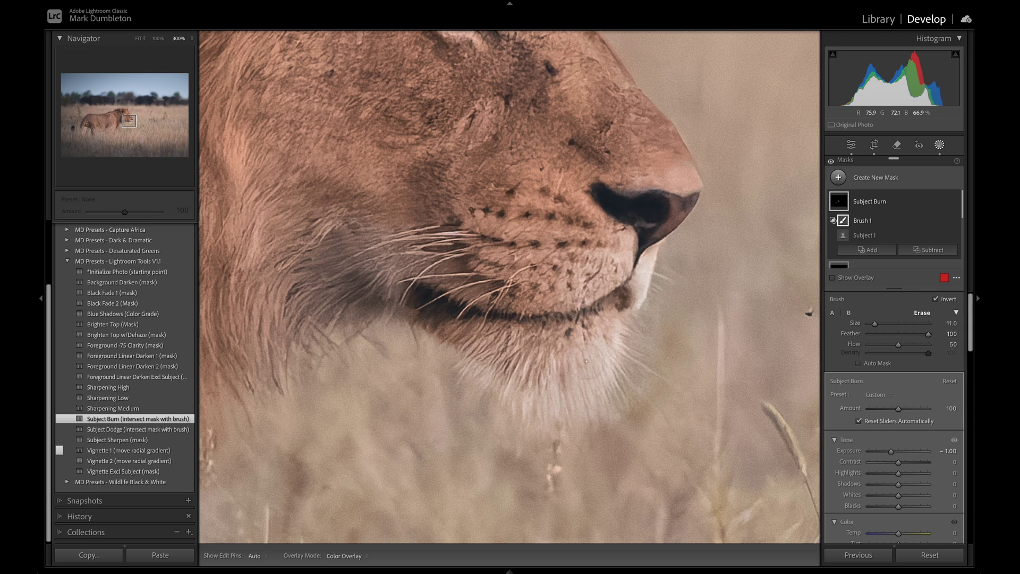
mouse_move(639, 255)
left_mouse_down()
mouse_move(638, 276)
mouse_move(614, 274)
mouse_move(594, 353)
left_mouse_up()
key("h")
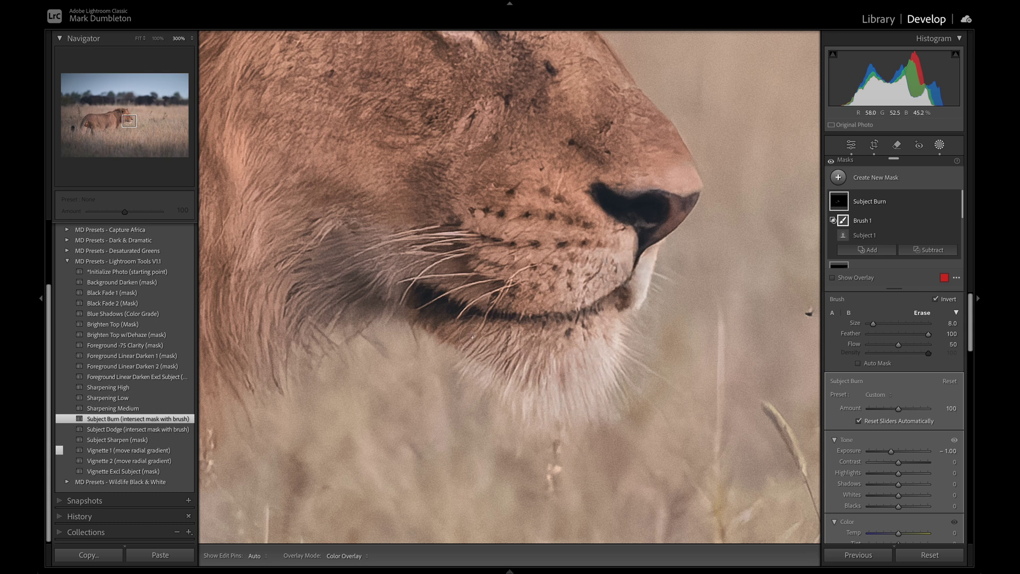
- Compare the whole photo with and without the Subject Burn mask
key("z")
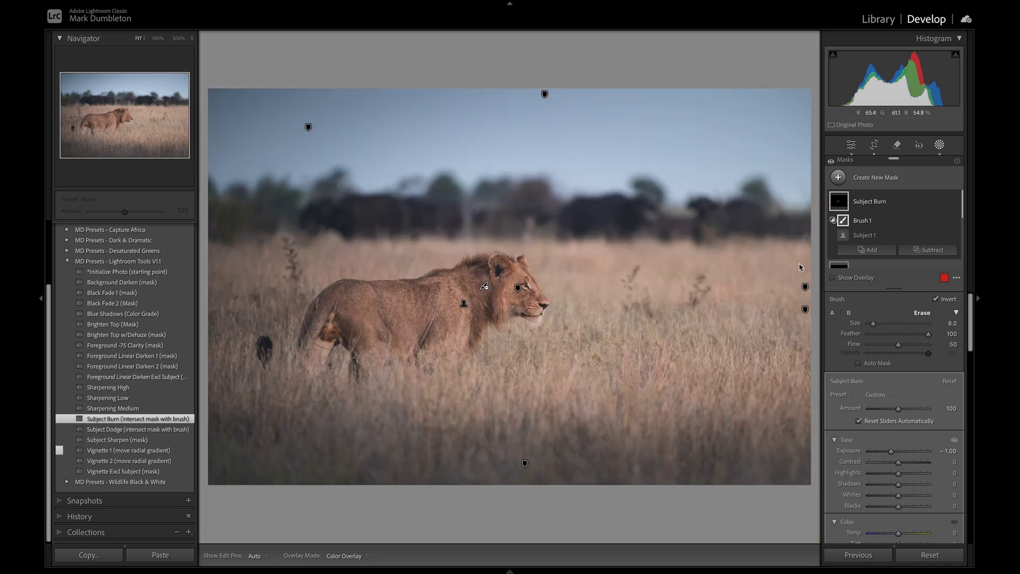
left_click(956, 203)
left_click(956, 203)
left_click(956, 203)
left_click(956, 202)
left_click(955, 202)
left_click(955, 203)
- Create a brush mask over the lion's eye with brush size 2 and set its whites to 54
key("z")
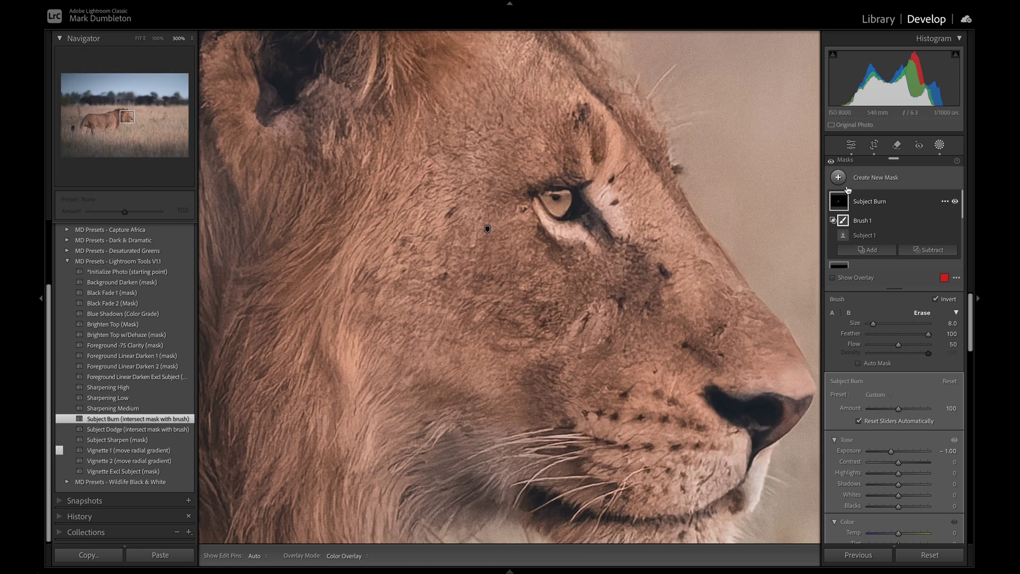
left_click(840, 179)
left_click(861, 273)
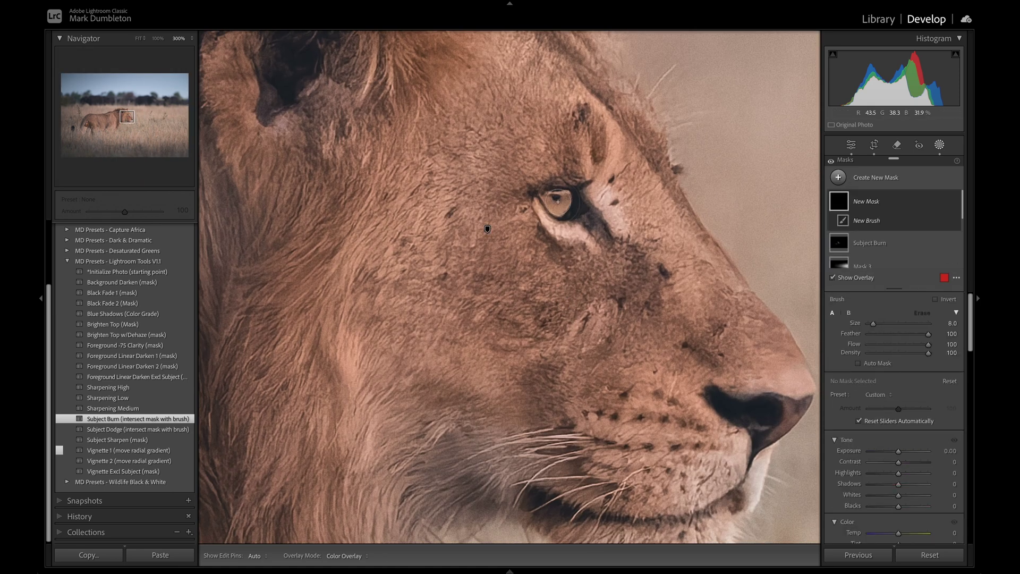
left_click_drag(568, 191, 557, 192)
left_click_drag(899, 495, 916, 496)
key("z")
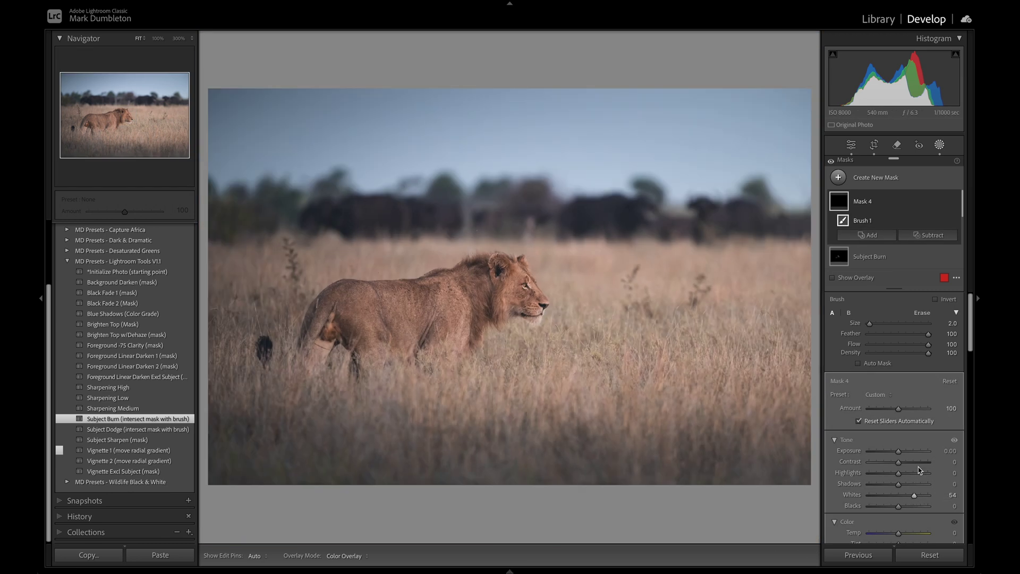
- Finish masking, then set the global temperature to 5,934 and exposure to -0.65
left_click(940, 146)
left_click(943, 163)
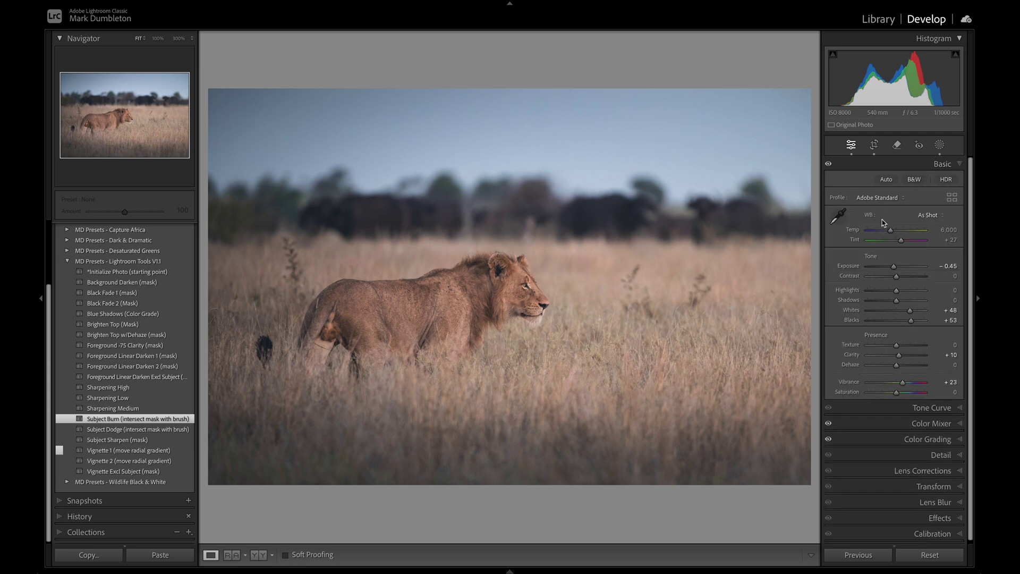
left_click(902, 241)
left_click_drag(894, 267, 893, 268)
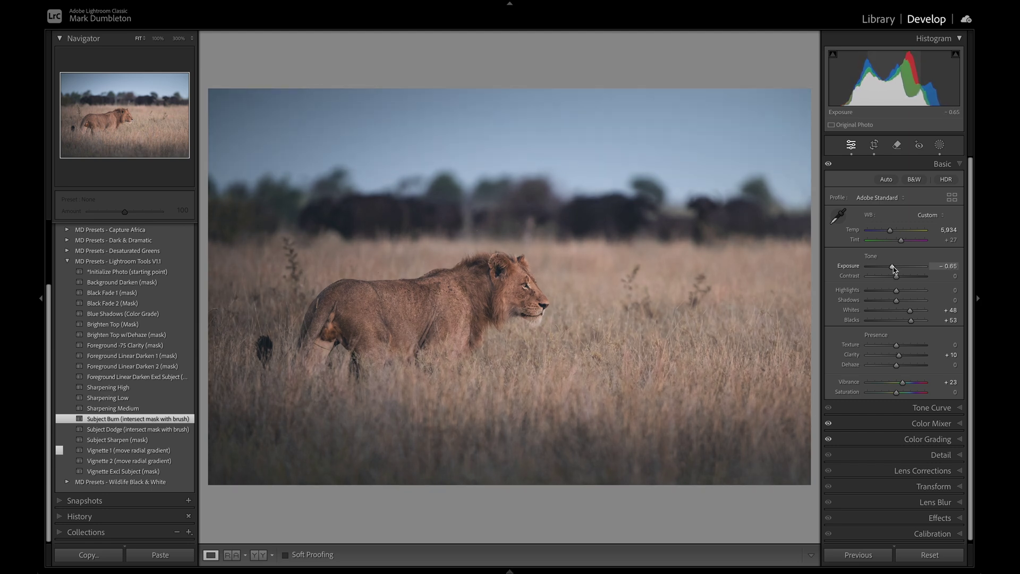
- Set the global blacks to +59, whites to +55 and clarity to +15
left_click_drag(912, 320, 916, 323)
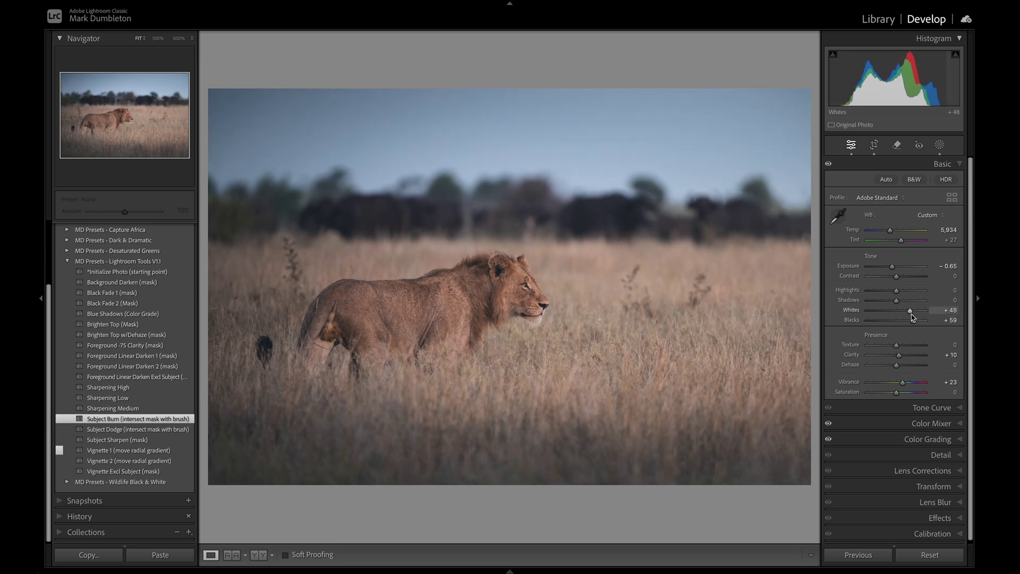
left_click(911, 314, "alt")
left_click_drag(915, 317, 912, 317)
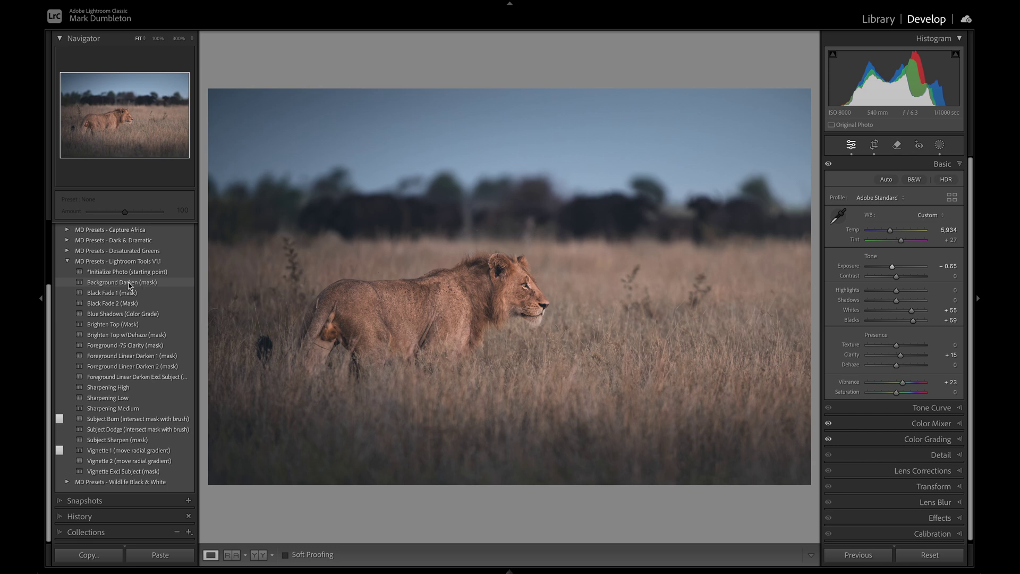
- Apply the Background Darken (mask) preset and subtract a linear gradient covering the foreground grass, fading out near the tree line
left_click(128, 284)
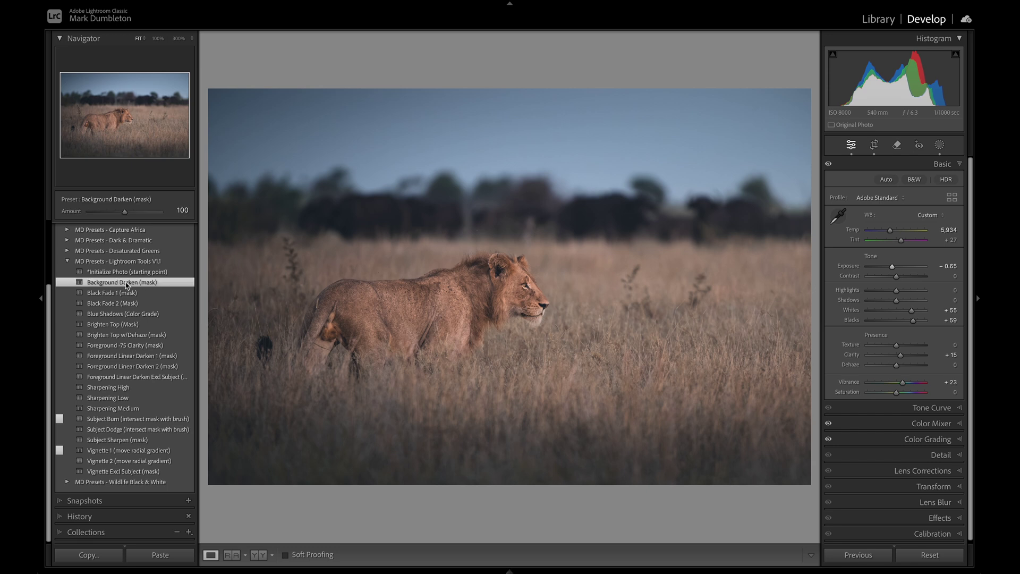
left_click(940, 146)
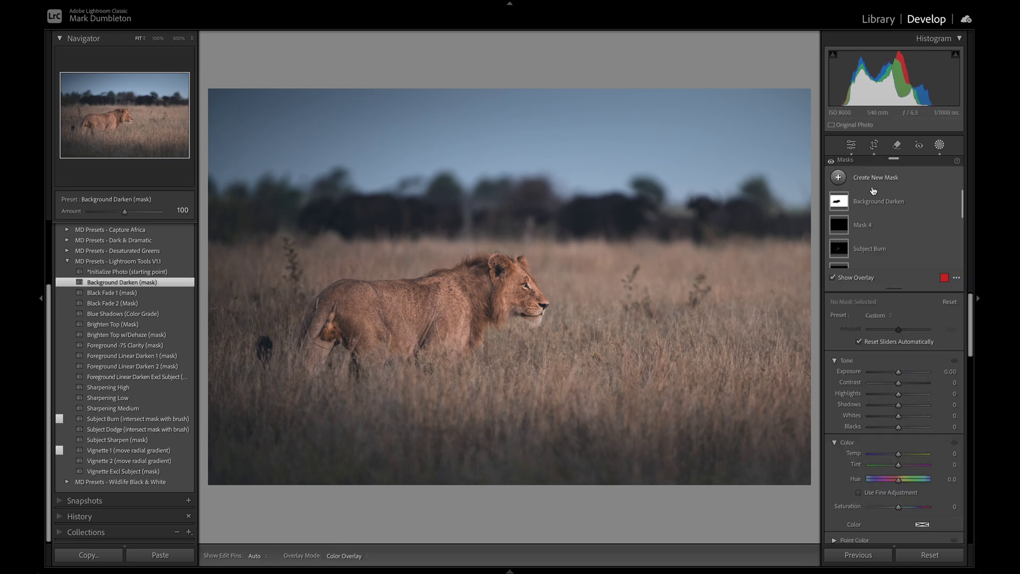
left_click(927, 237)
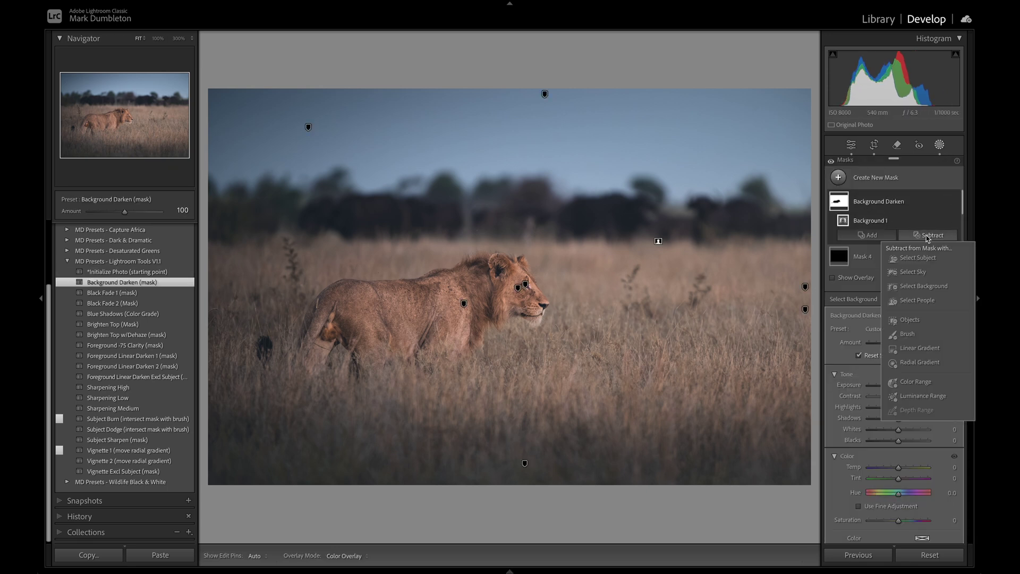
left_click(933, 349)
left_click_drag(495, 404, 489, 228)
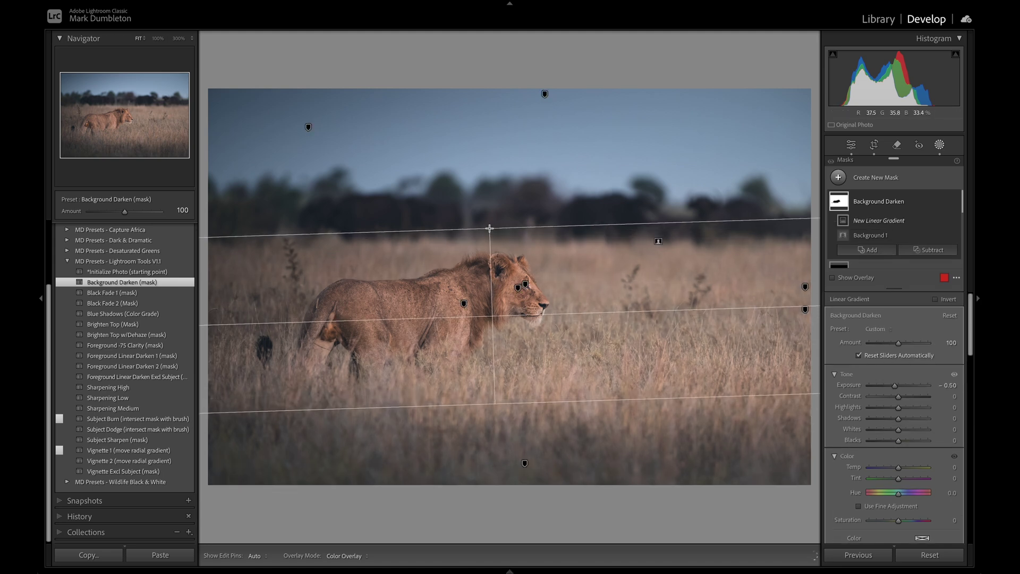
left_click_drag(509, 405, 494, 357)
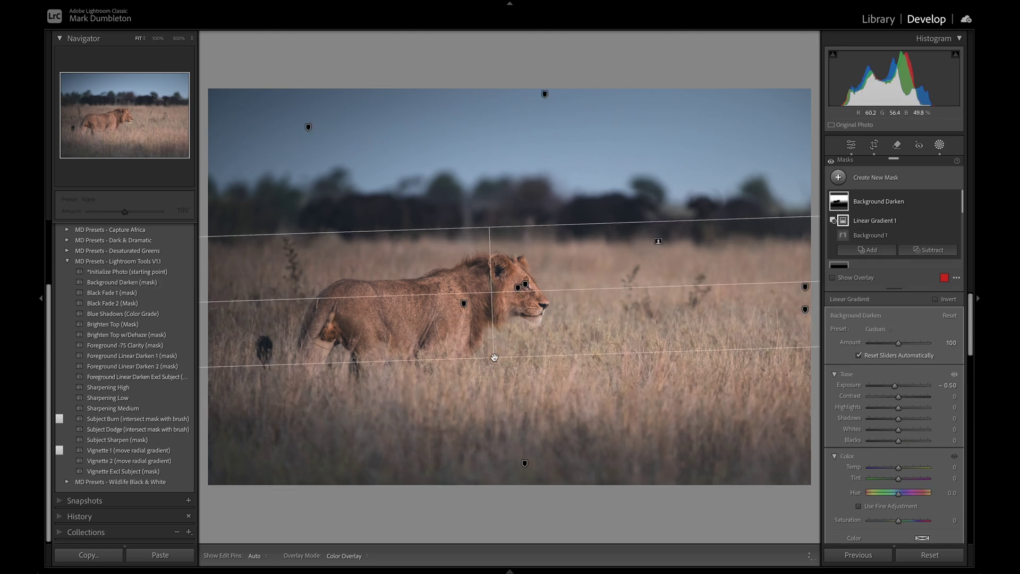
left_click_drag(489, 228, 487, 201)
- Compare the photo with and without the Background Darken mask, reduce its amount to 55 and finish masking
left_click(955, 202)
left_click(955, 202)
left_click(955, 202)
left_click(955, 202)
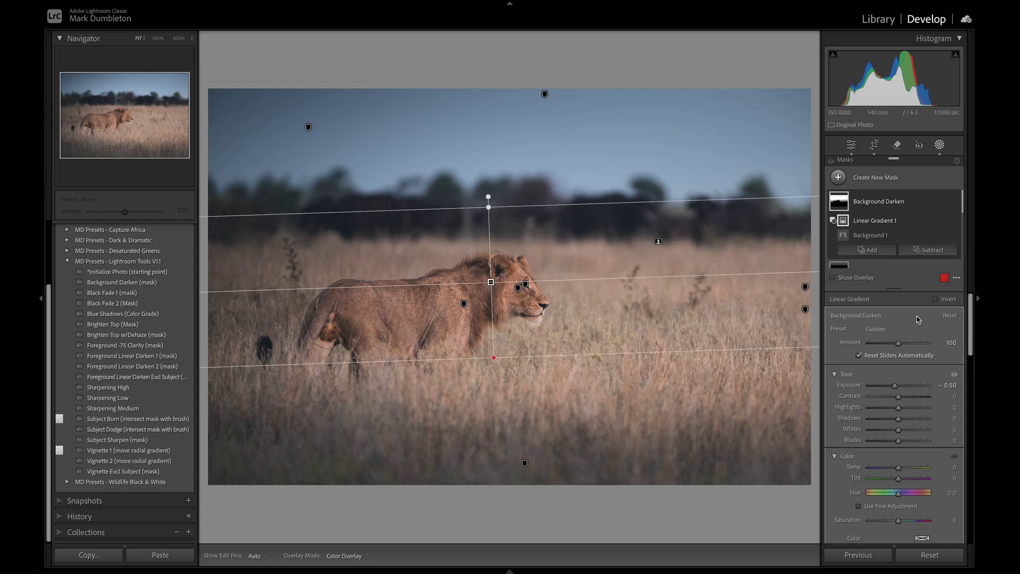
left_click_drag(893, 345, 890, 348)
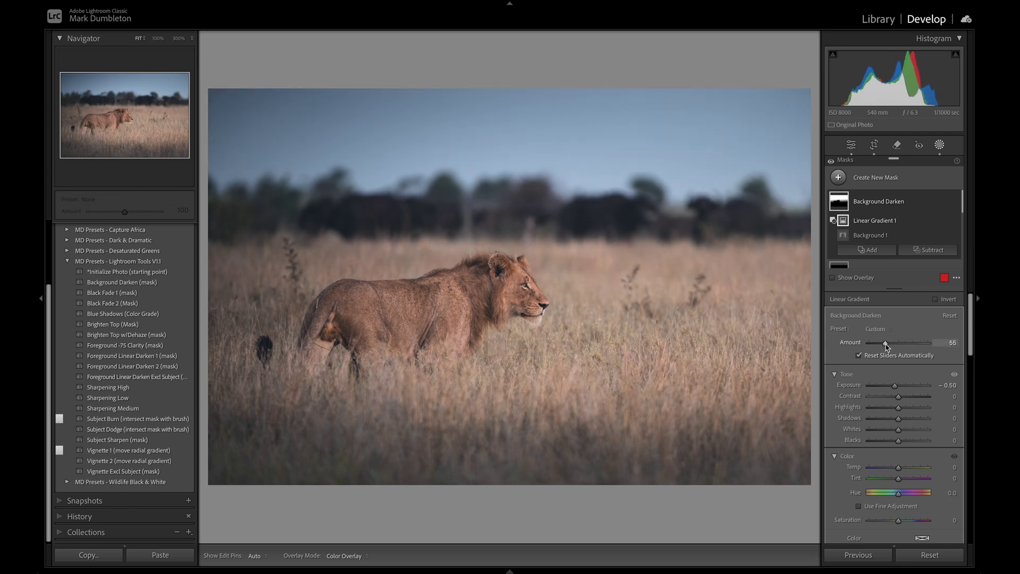
left_click(940, 147)
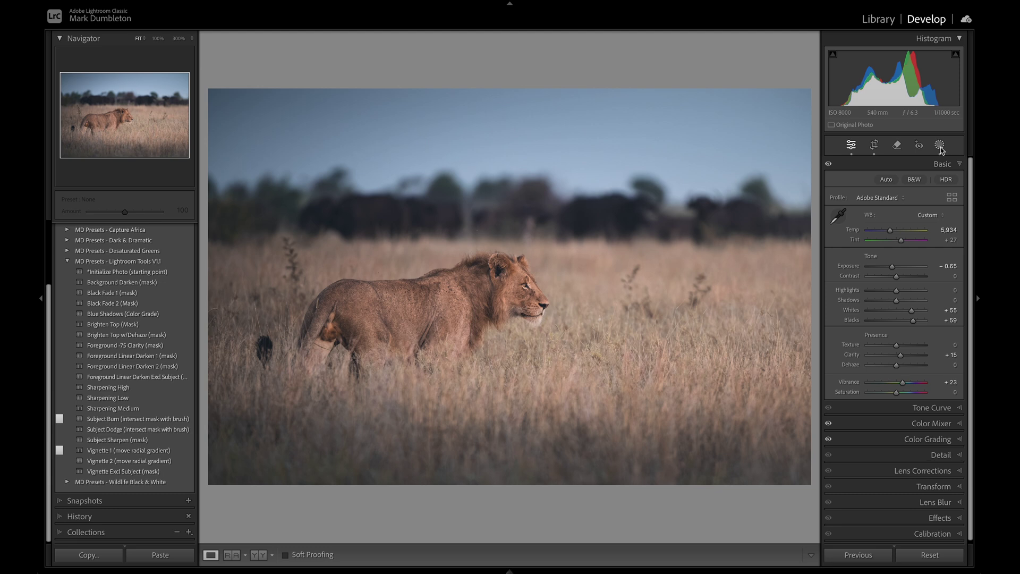
- Select the blue sky sample in Point Color and set its saturation shift to -50
left_click(931, 424)
left_click(857, 232)
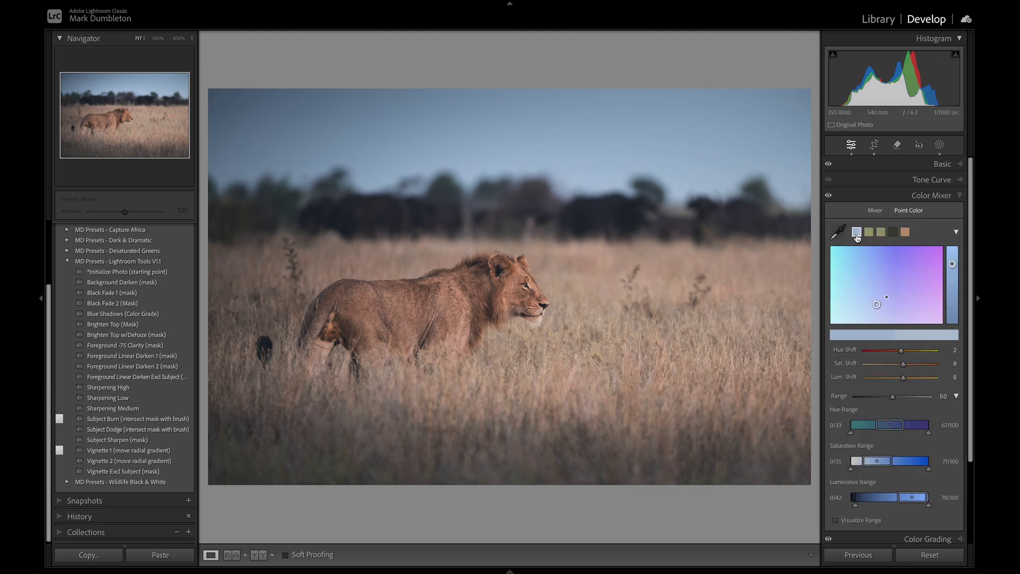
left_click_drag(915, 365, 876, 370)
left_click_drag(882, 371, 884, 371)
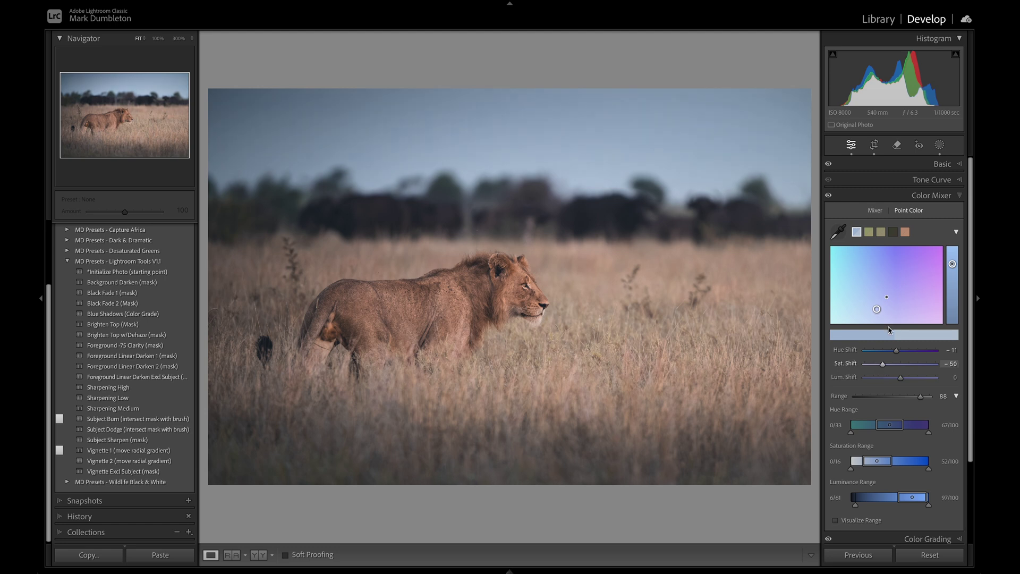
- Lower the tone curve's shadows with a point at input 72, output 68, and slightly pull down a point in the highlights
key("ctrl+2")
left_click_drag(875, 282, 875, 286)
left_click_drag(914, 242, 915, 246)
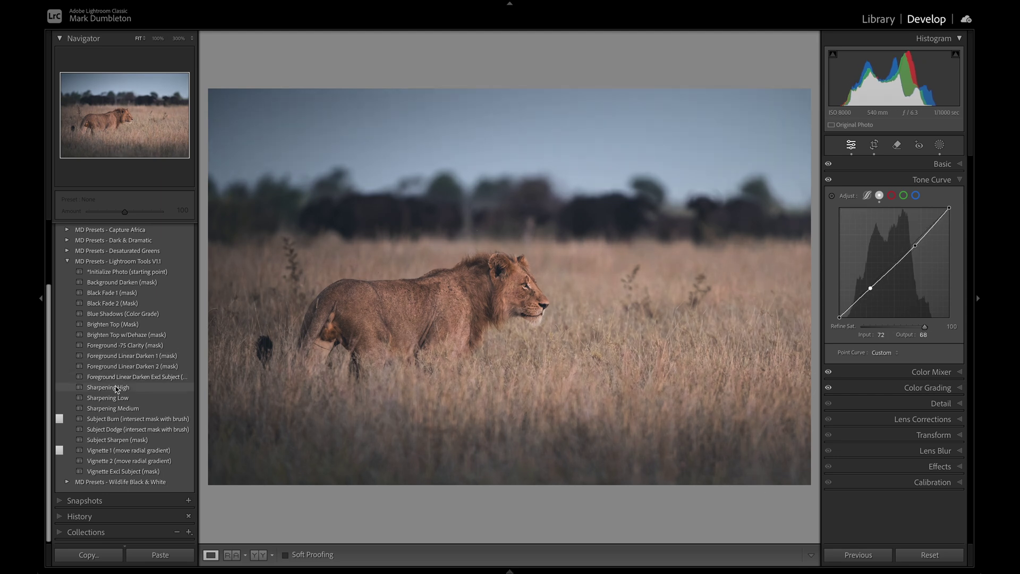
- Apply the Sharpening Low preset while checking the lion's head at 100%, and show the resulting sharpening settings
left_click(559, 295)
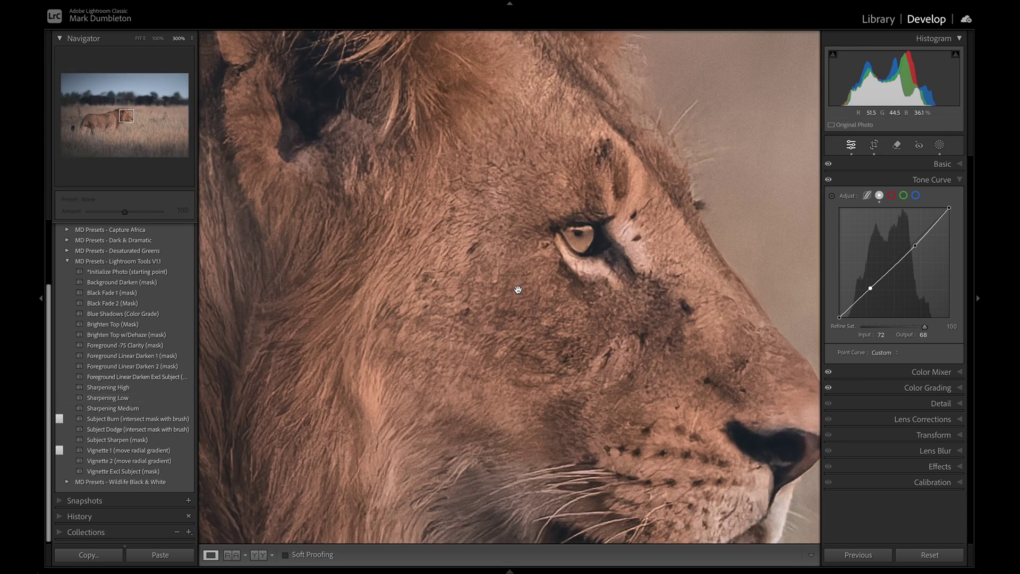
left_click(158, 40)
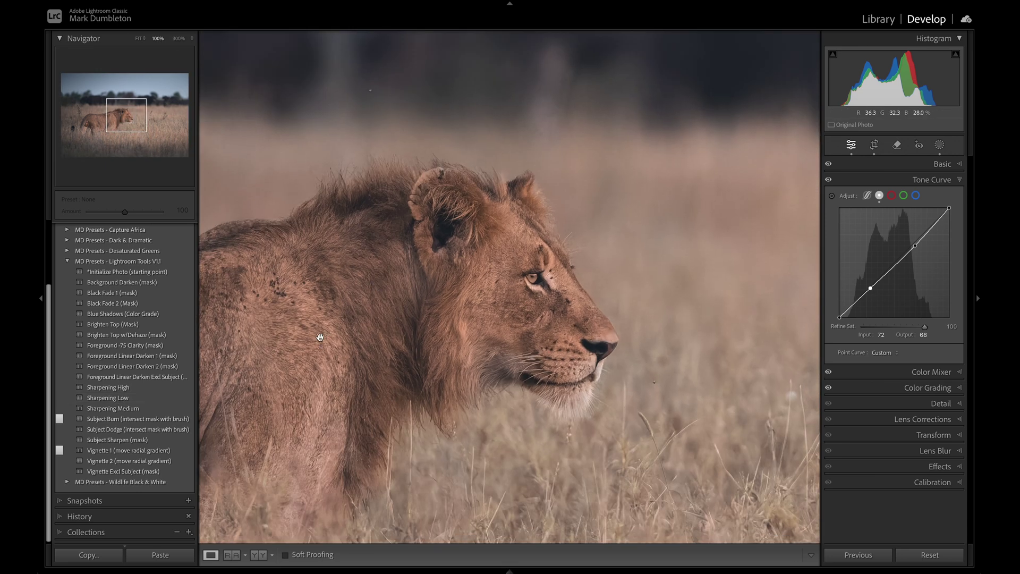
left_click(111, 401)
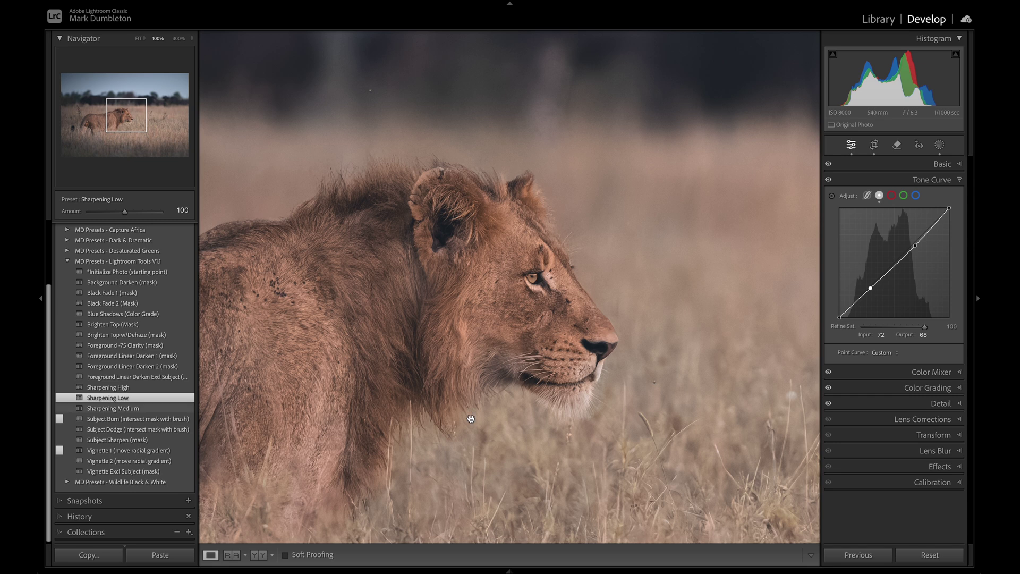
left_click(941, 405)
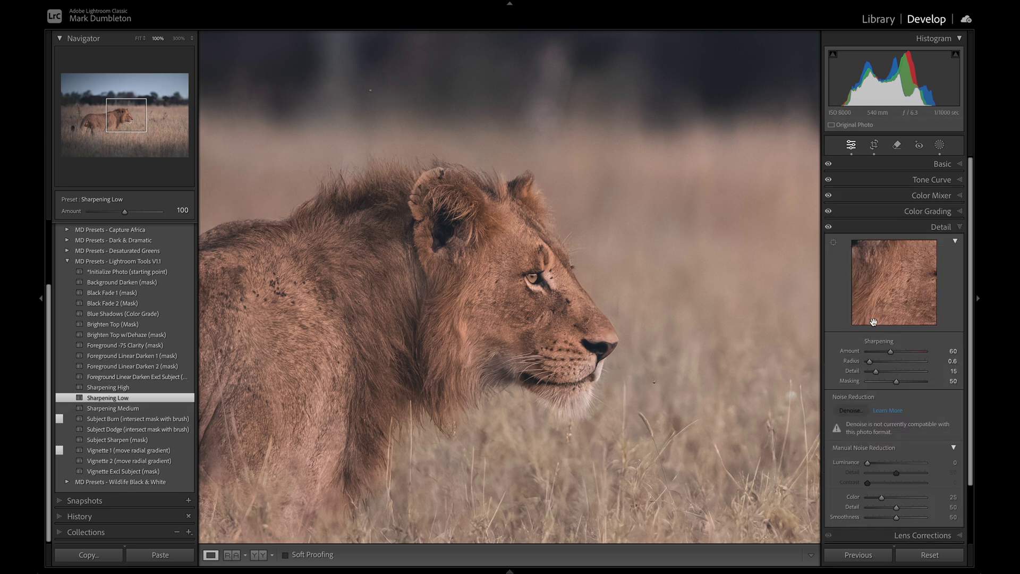
- Compare the whole edited photo with its unedited version and return to the edited version
left_click_drag(539, 285, 538, 264)
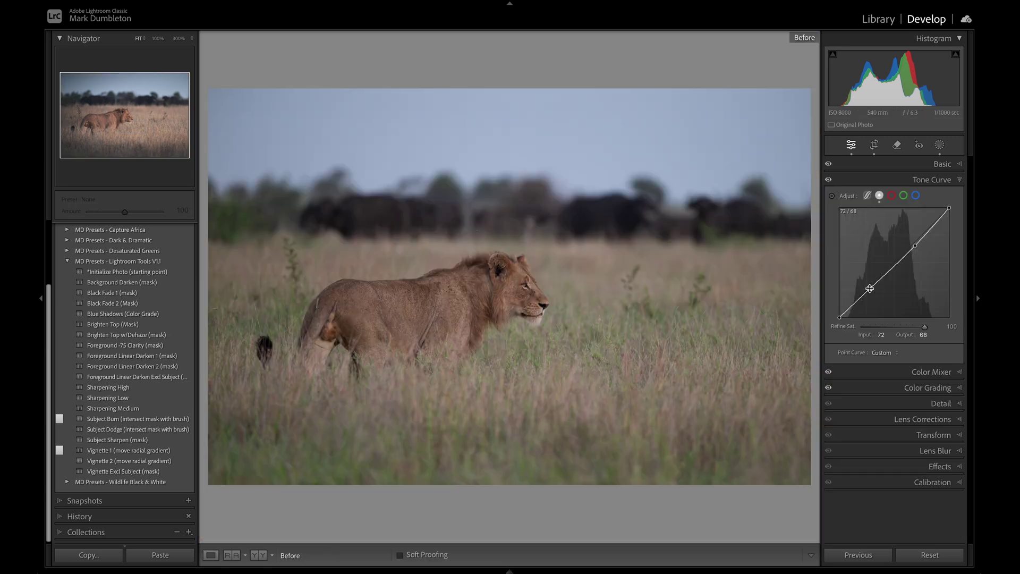
key("backslash")
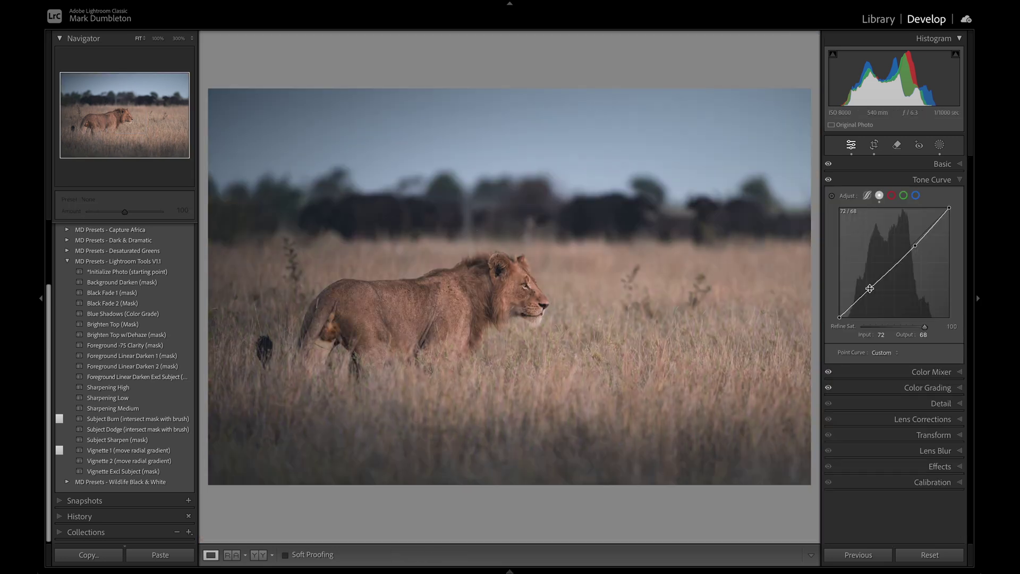